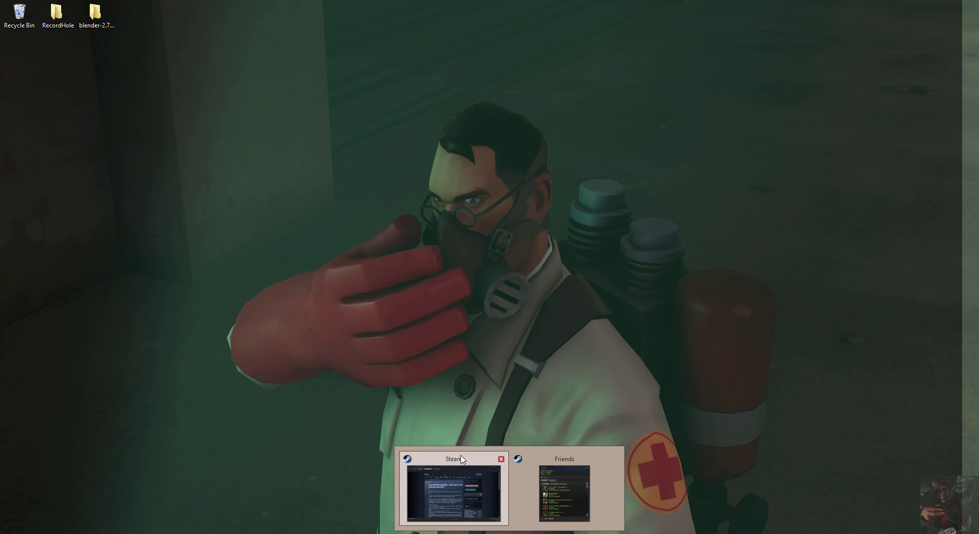
Look over the Steam forum discussion, then hide the Steam window
left_click(452, 491)
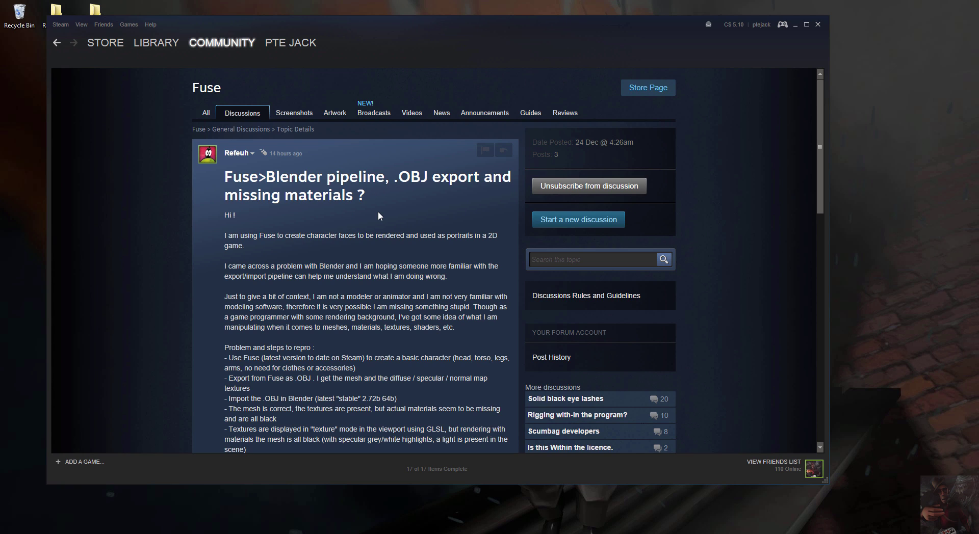
scroll(393, 210, "down", 5)
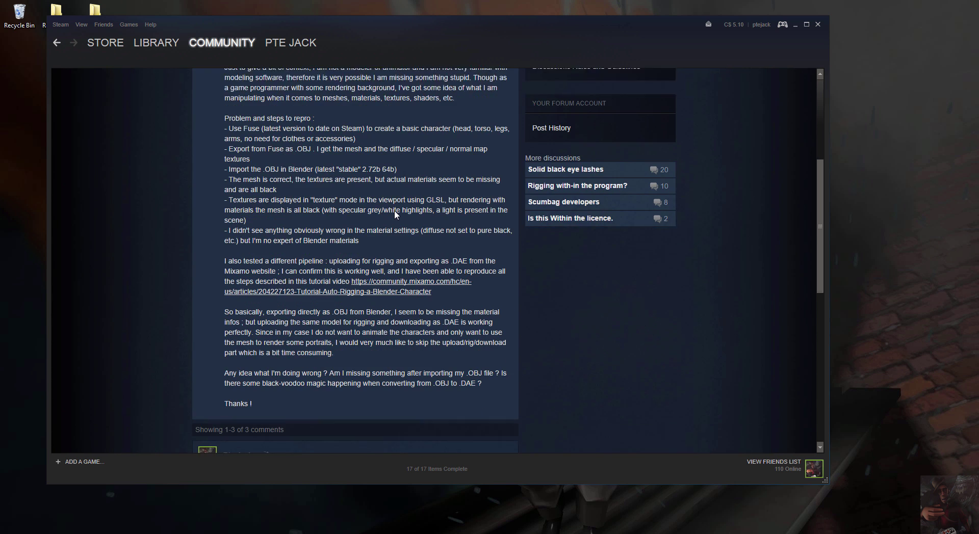
scroll(394, 211, "up", 5)
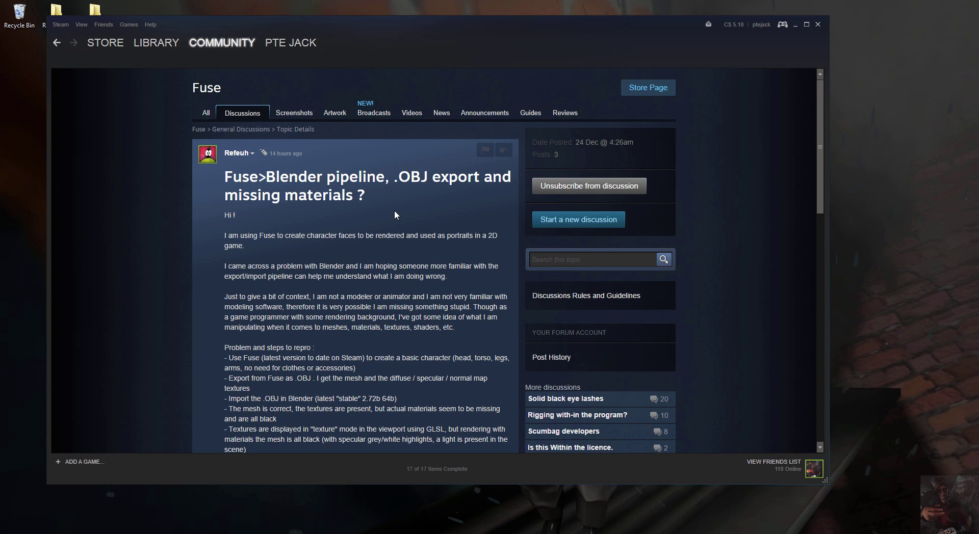
left_click(795, 24)
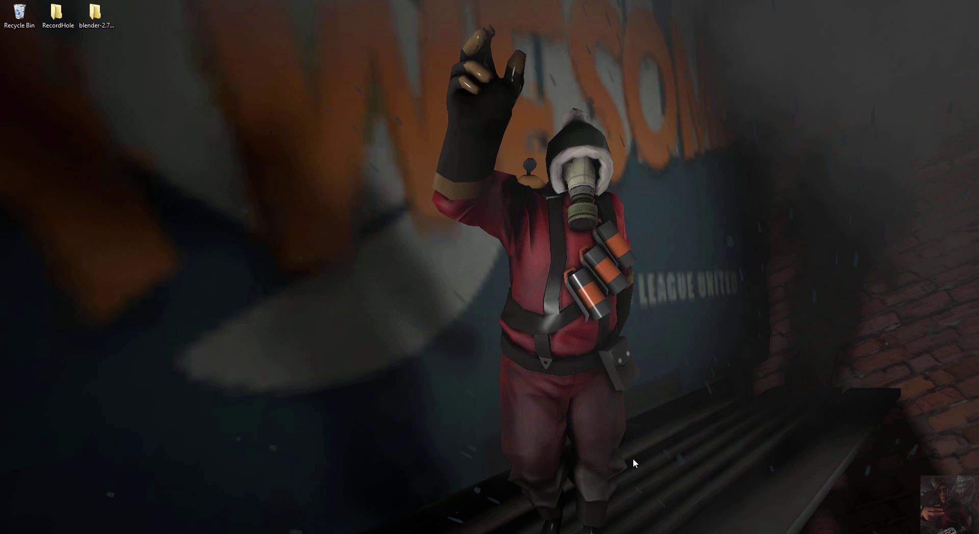
Export the Fuse character as an OBJ named test with default export options
key("alt+Tab")
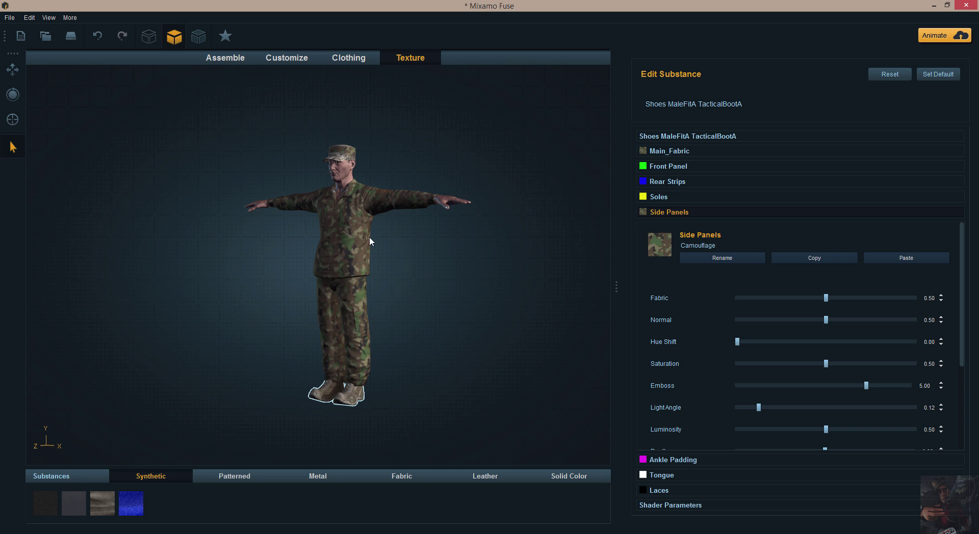
left_click(8, 19)
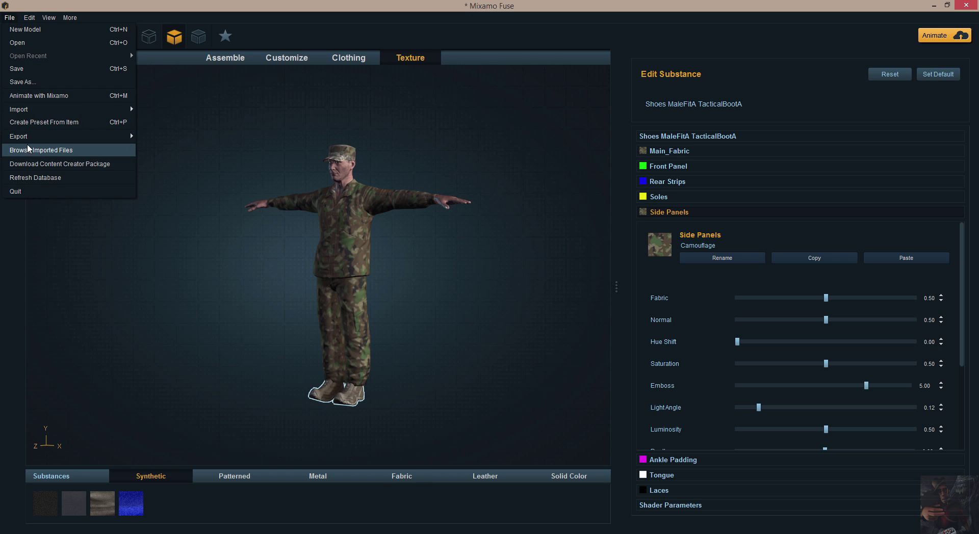
mouse_move(26, 137)
left_click(176, 137)
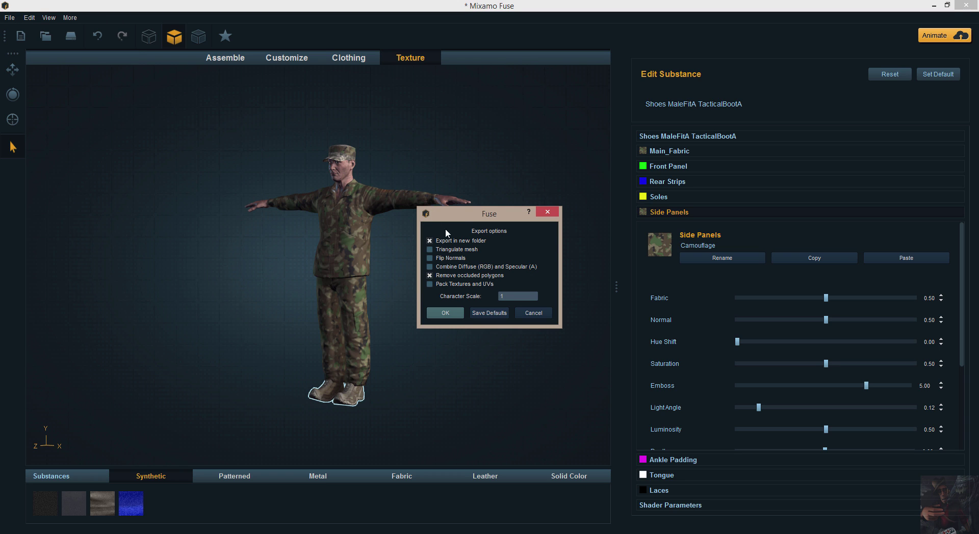
left_click(445, 313)
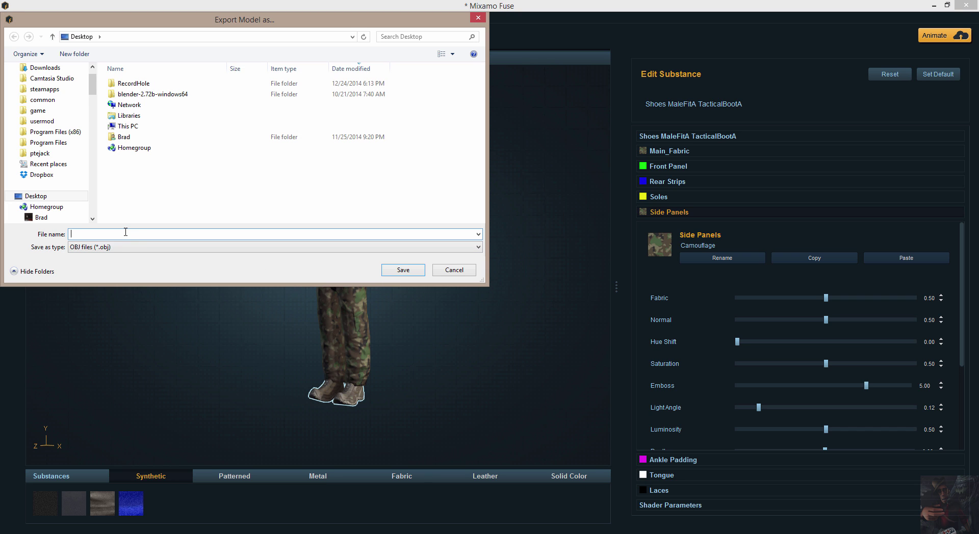
type("test")
key("Return")
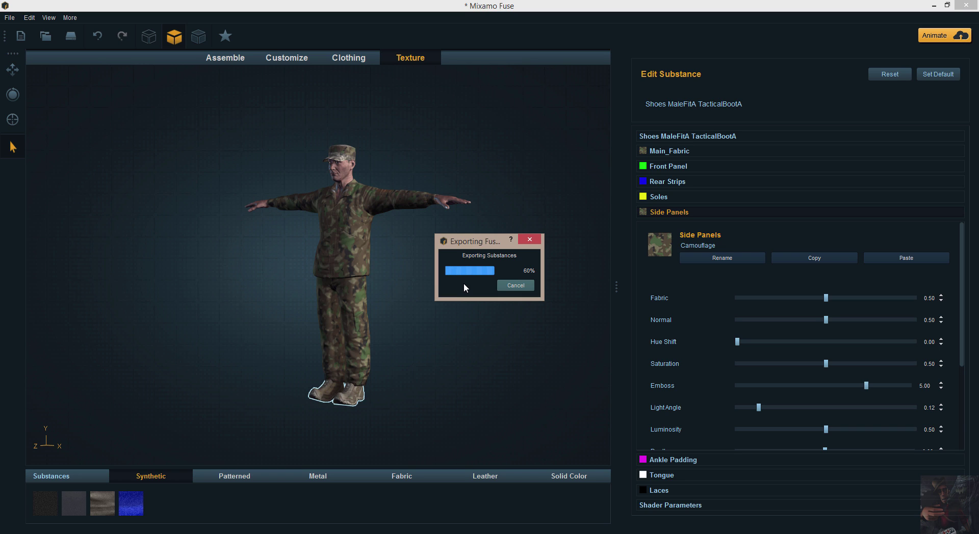
Minimize Fuse and run blender.exe from the desktop blender-2.72b-windows64 folder
left_click(935, 6)
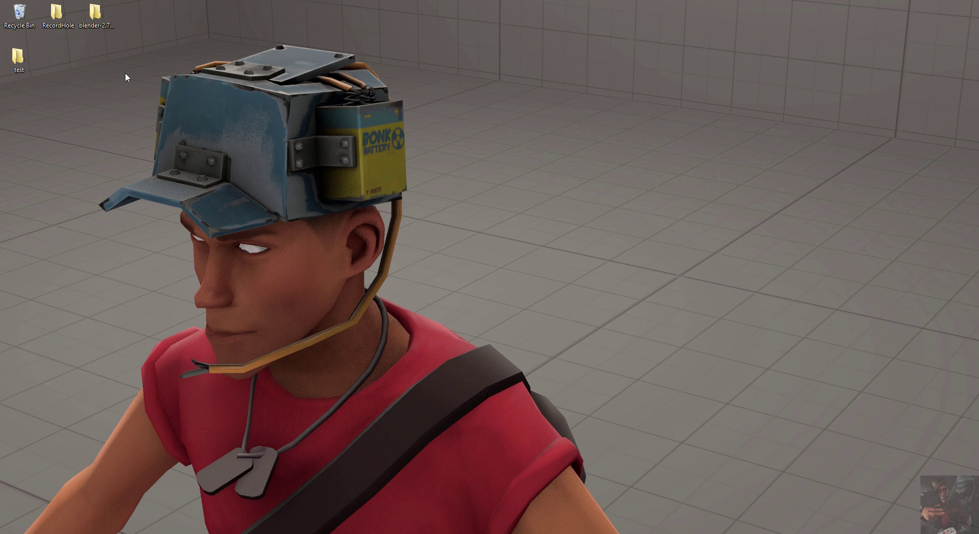
left_click(97, 18)
double_click(97, 19)
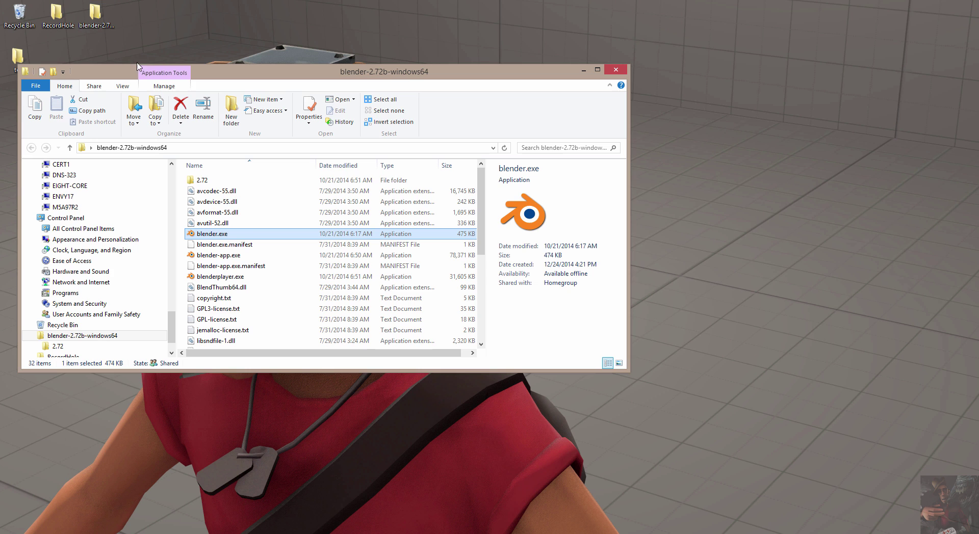
double_click(225, 236)
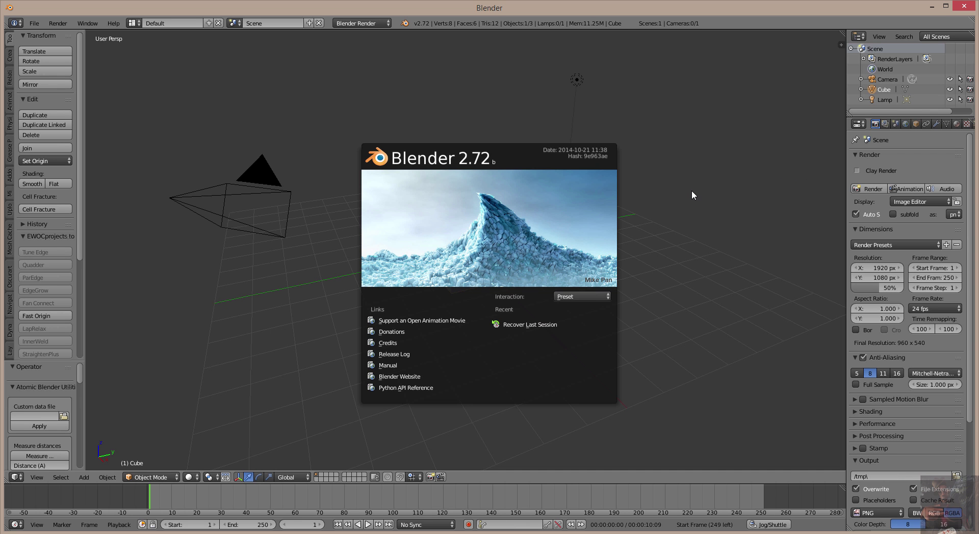
Close the splash screen and delete the default cube
left_click(691, 191)
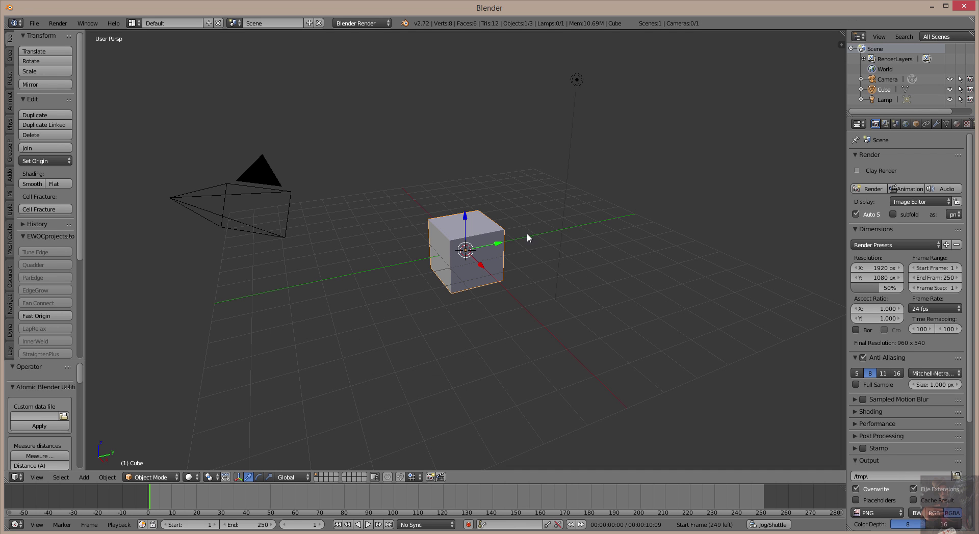
key("x")
left_click(512, 236)
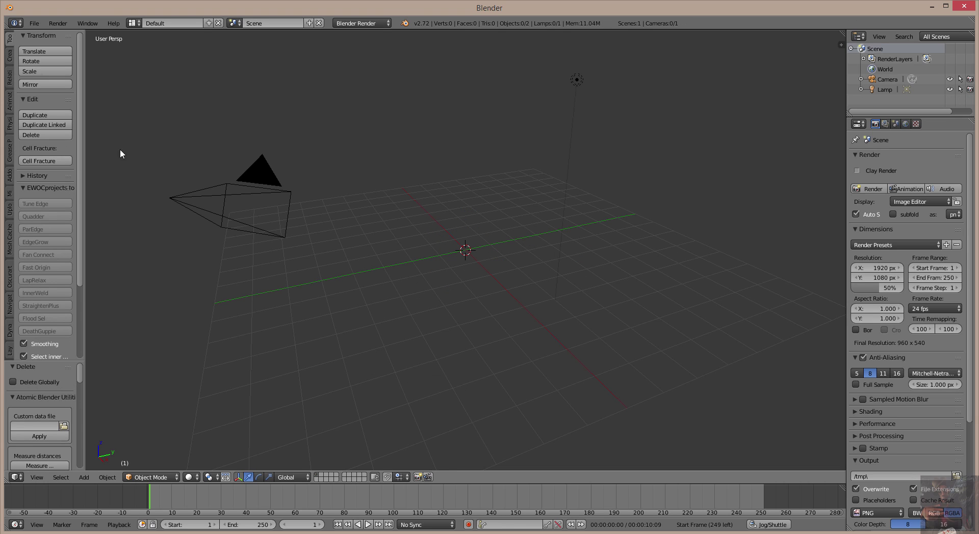
Import Desktop\test\test.obj as a Wavefront OBJ file
left_click(35, 23)
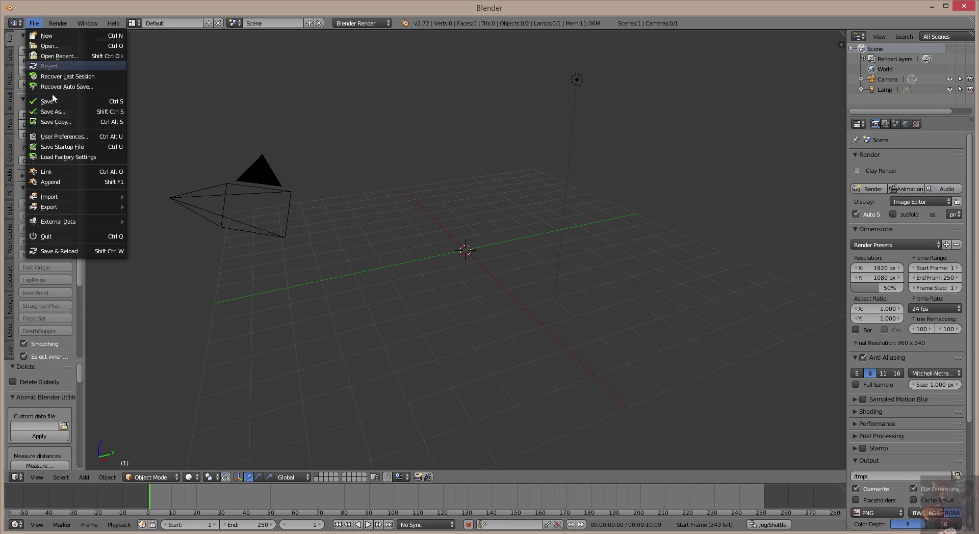
mouse_move(69, 199)
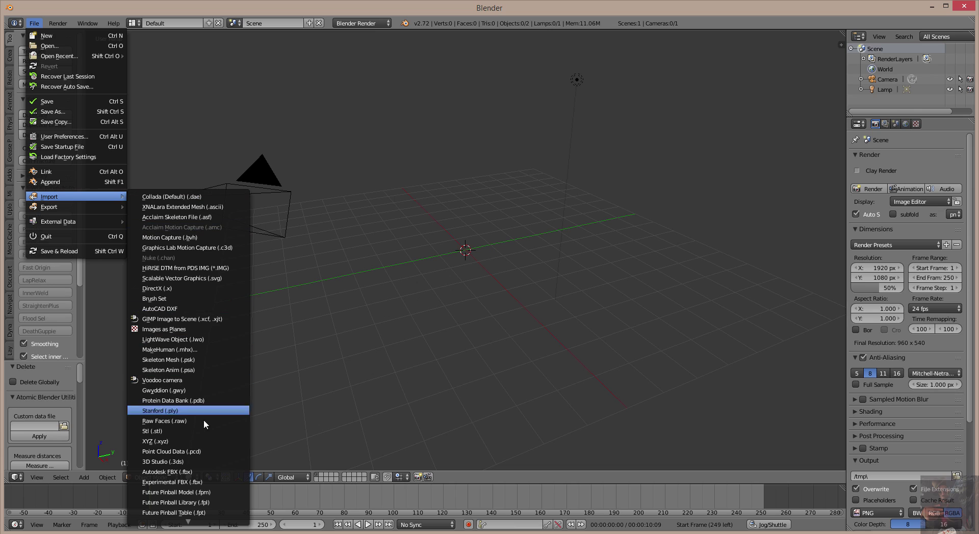
scroll(195, 490, "down", 5)
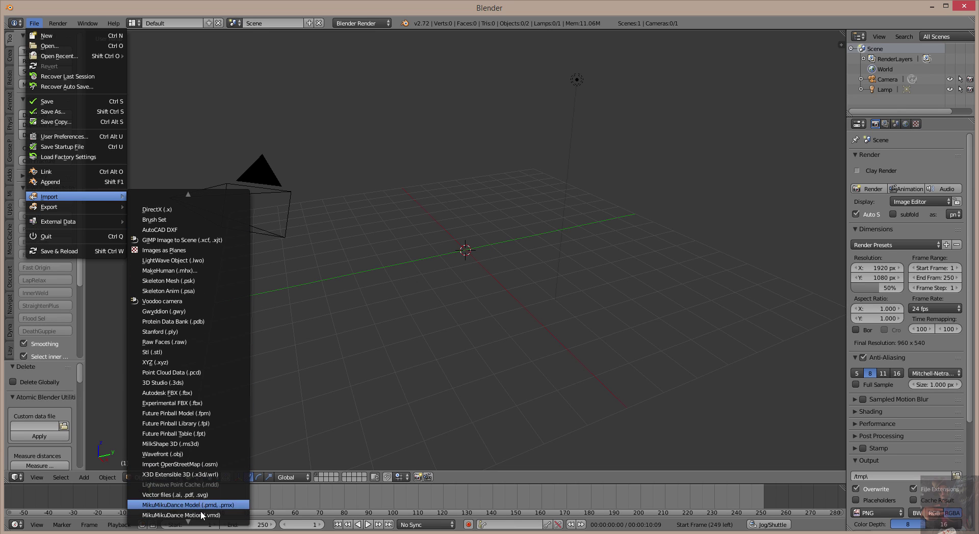
left_click(176, 454)
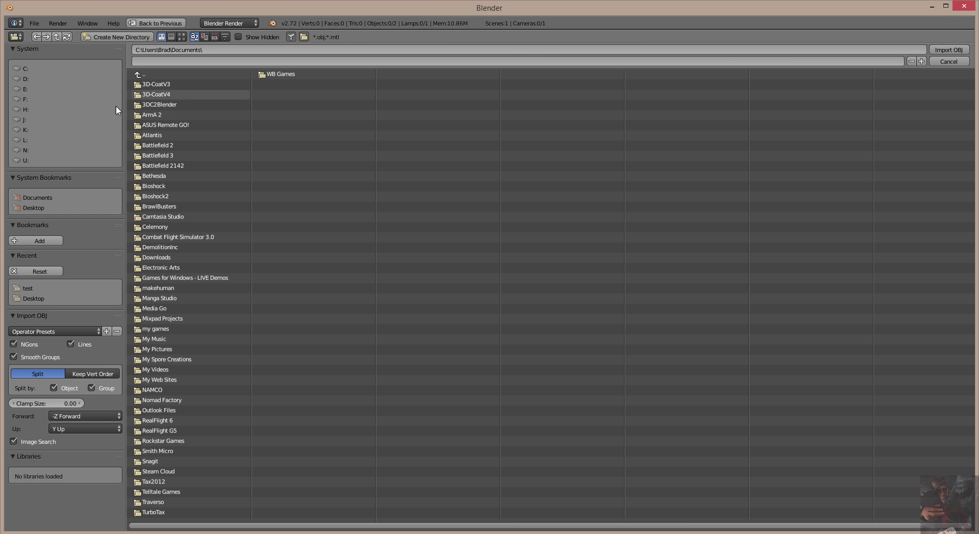
left_click(27, 288)
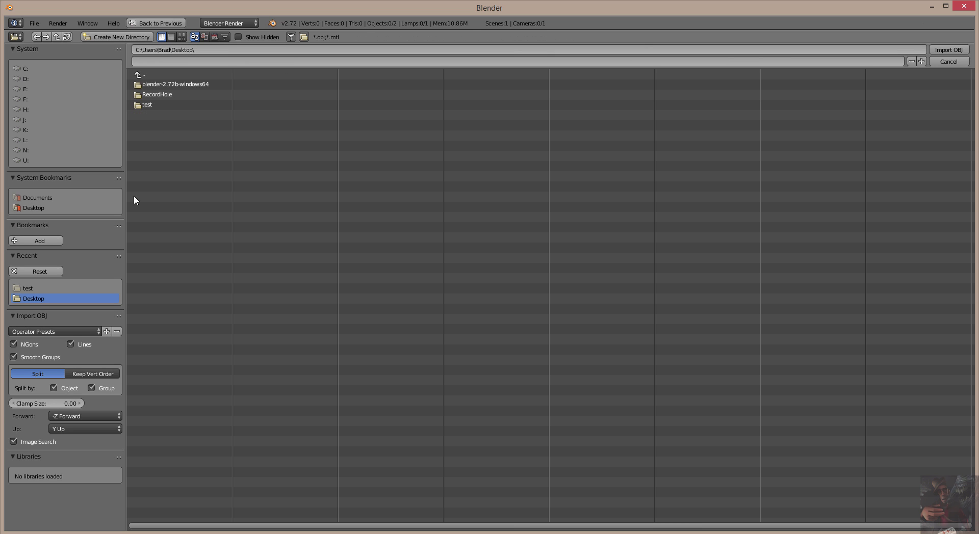
double_click(147, 95)
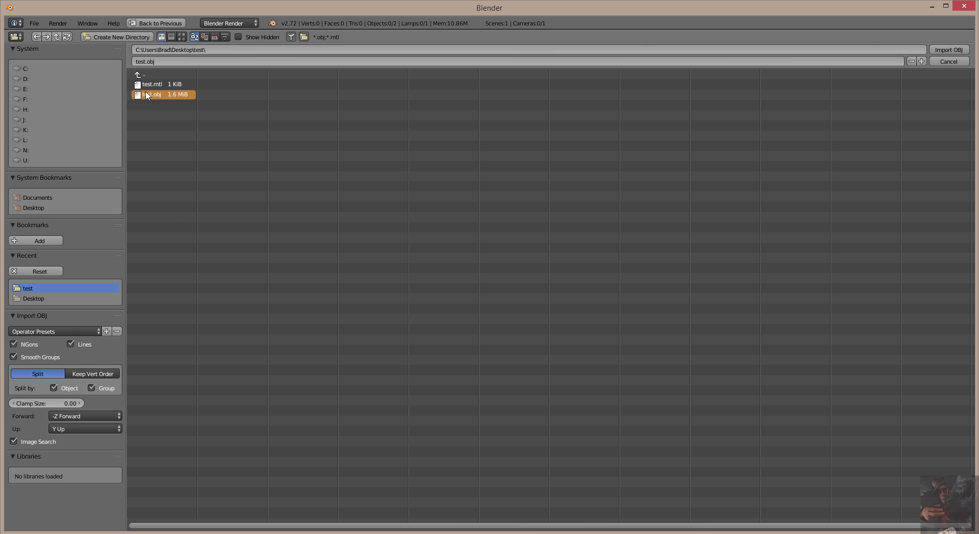
Snap the 3D cursor to the scene centre
scroll(372, 182, "down", 6)
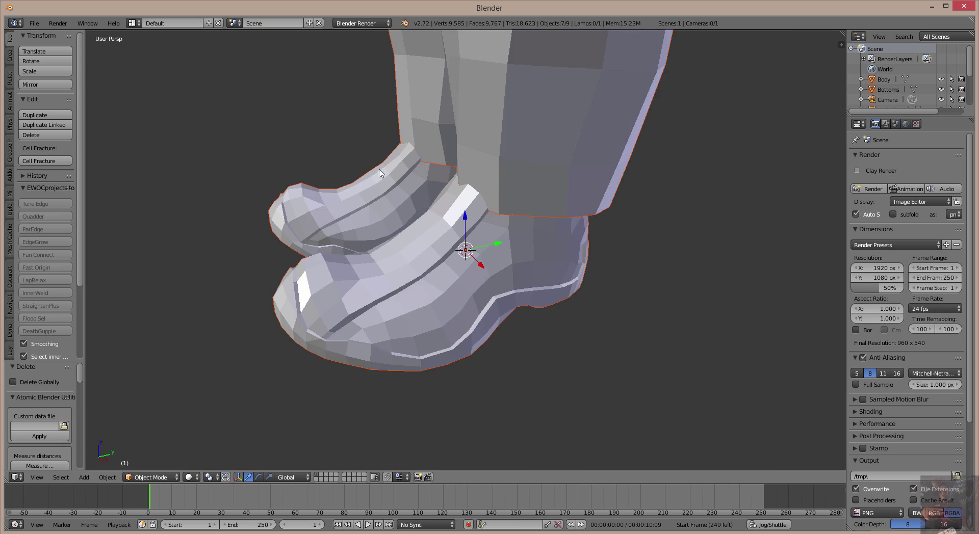
scroll(388, 147, "down", 5)
middle_click_drag(507, 136, 467, 239)
key("a")
left_click(448, 299)
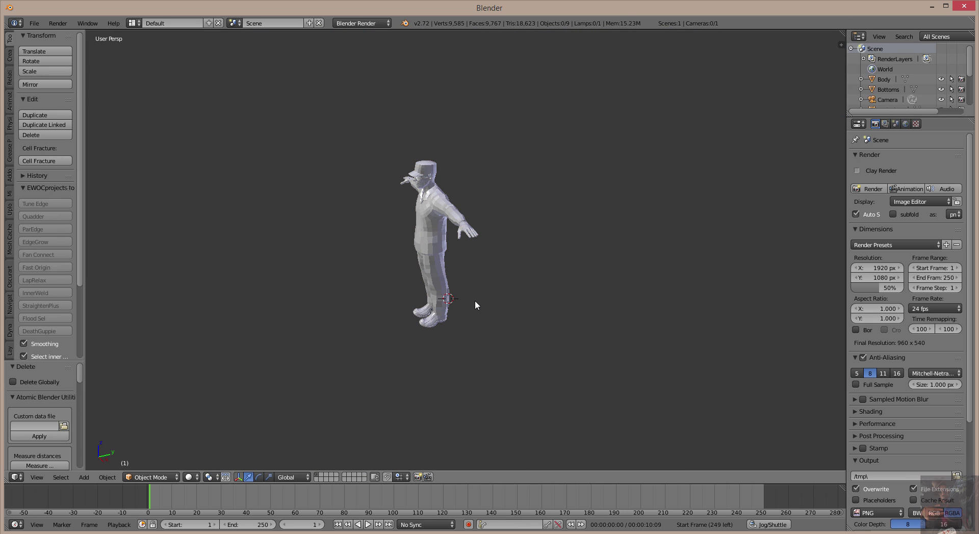
key("shift+s")
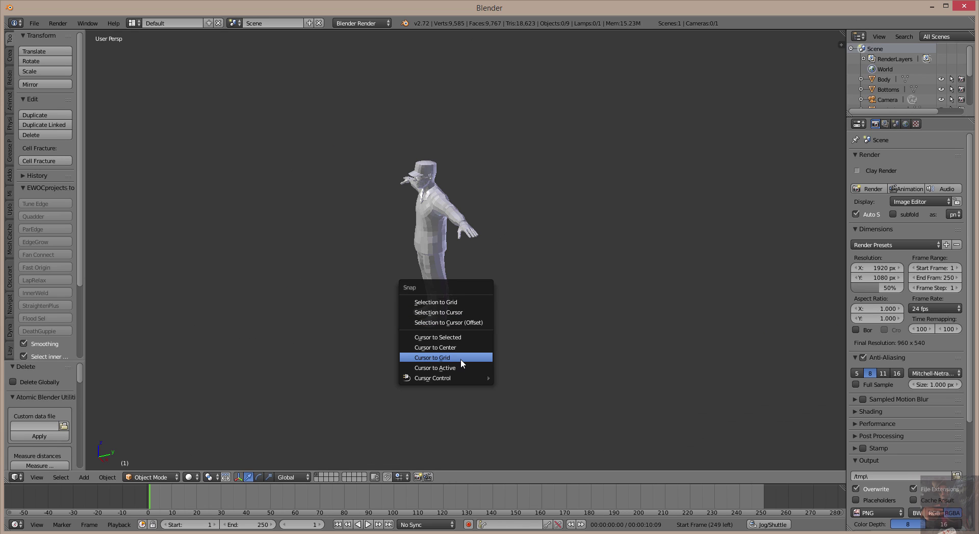
left_click(462, 351)
Switch to a front orthographic view of the character
key("KP_1")
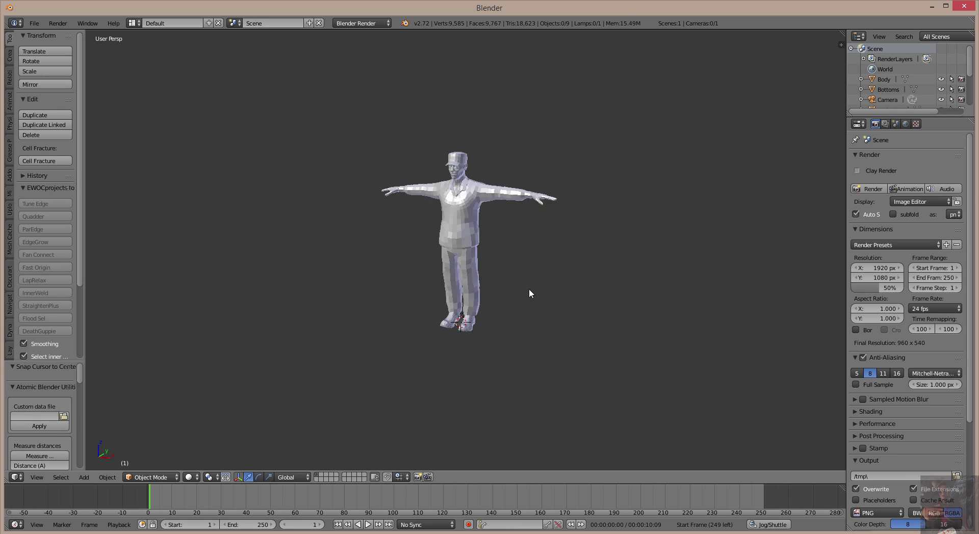
middle_click_drag(537, 289, 507, 287)
scroll(507, 288, "up", 1)
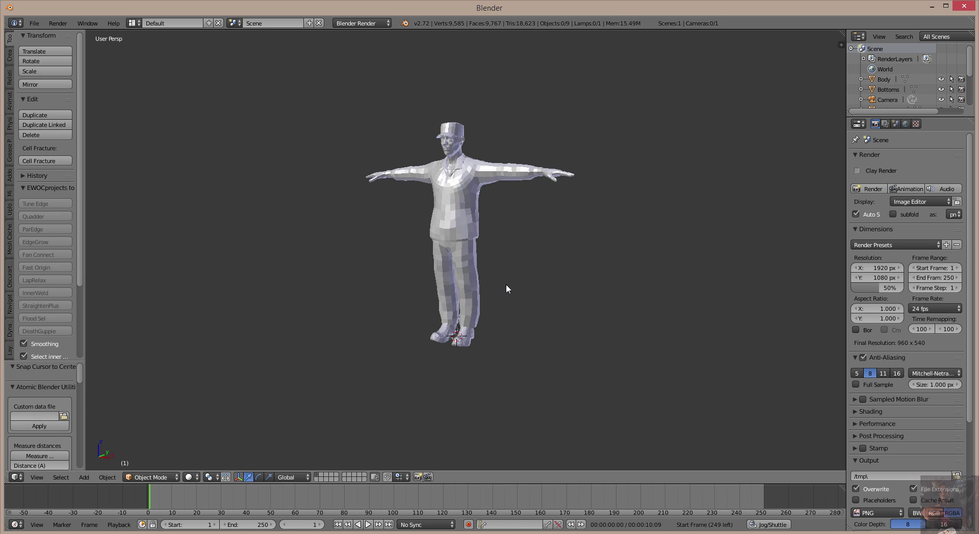
key("KP_5")
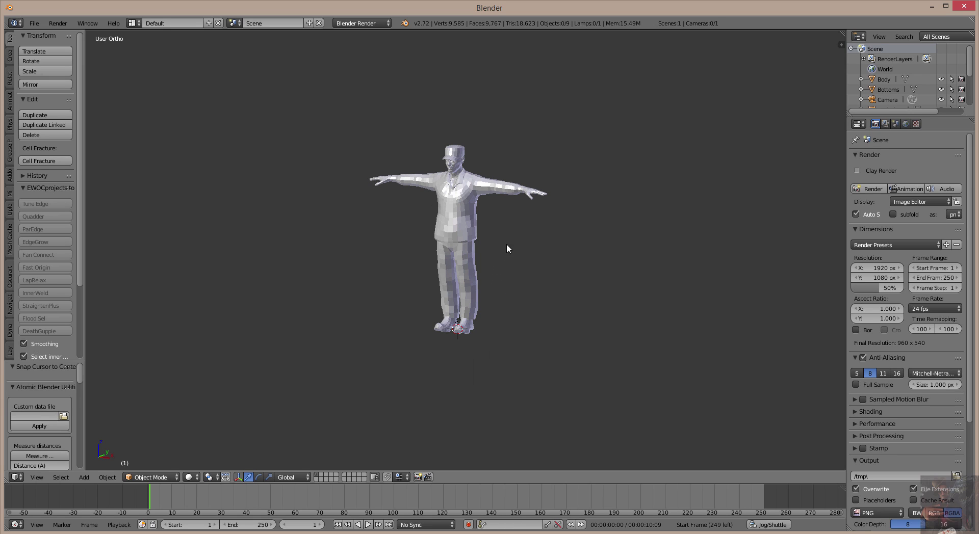
scroll(351, 257, "up", 4)
scroll(350, 254, "down", 1)
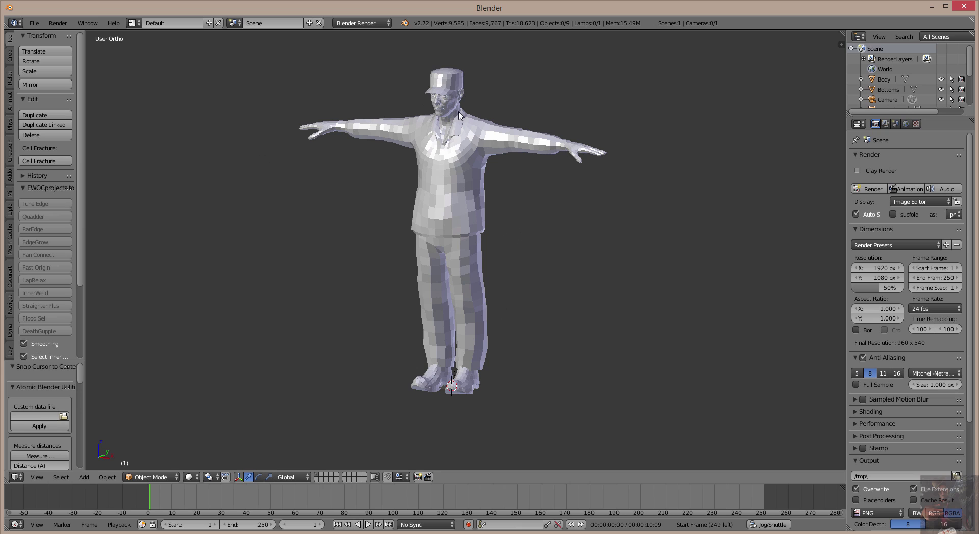
Select all character parts, apply Shade Smooth, and return to front view
right_click(451, 88)
right_click(465, 184, "shift")
key("a")
key("a")
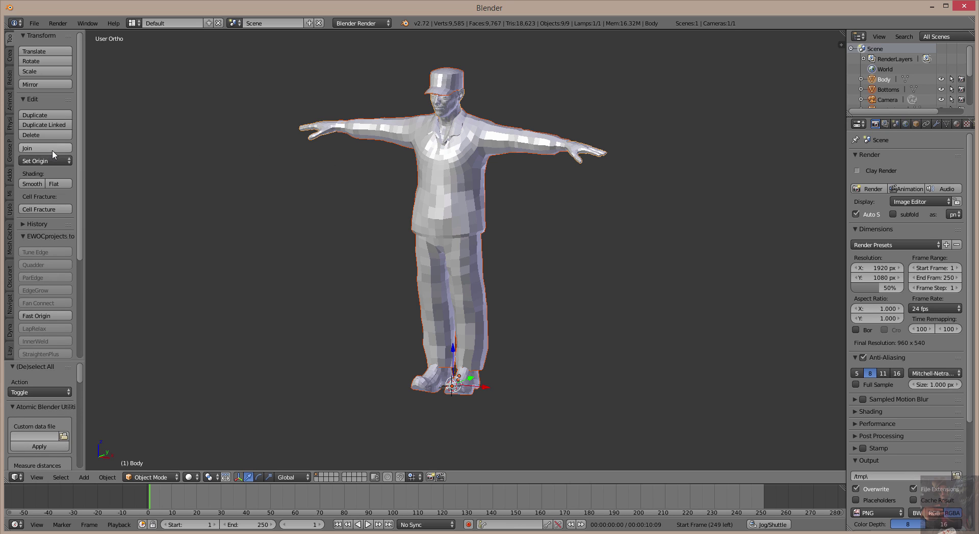
left_click(34, 184)
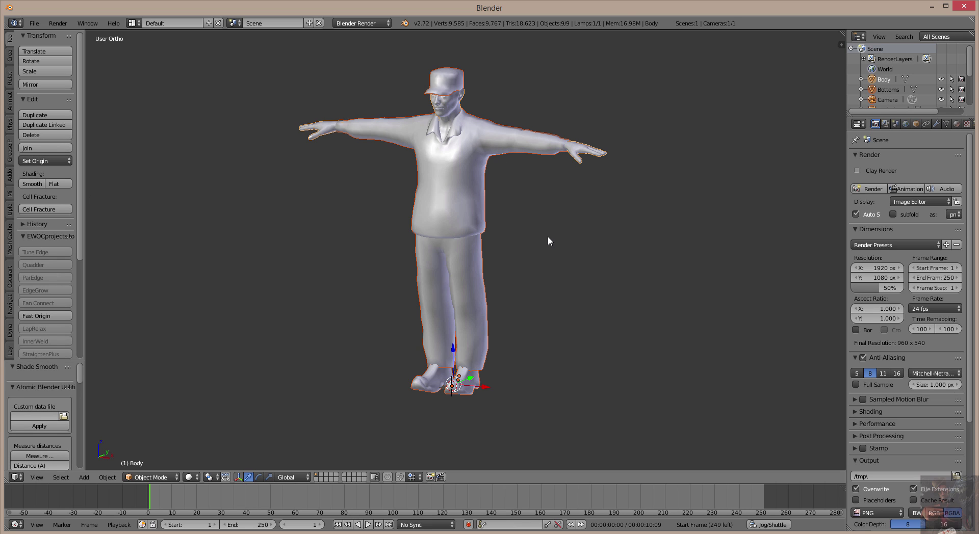
middle_click_drag(548, 237, 582, 227)
middle_click_drag(595, 183, 480, 216, "shift")
key("KP_1")
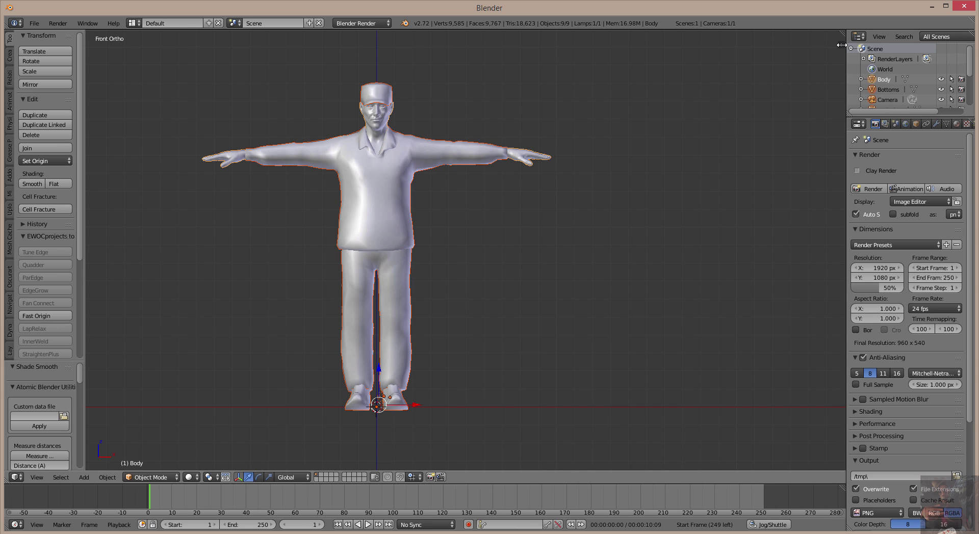
Enable Textured Solid in the side panel's Shading section and frame the soldier
left_click_drag(844, 44, 679, 66)
scroll(755, 143, "up", 5)
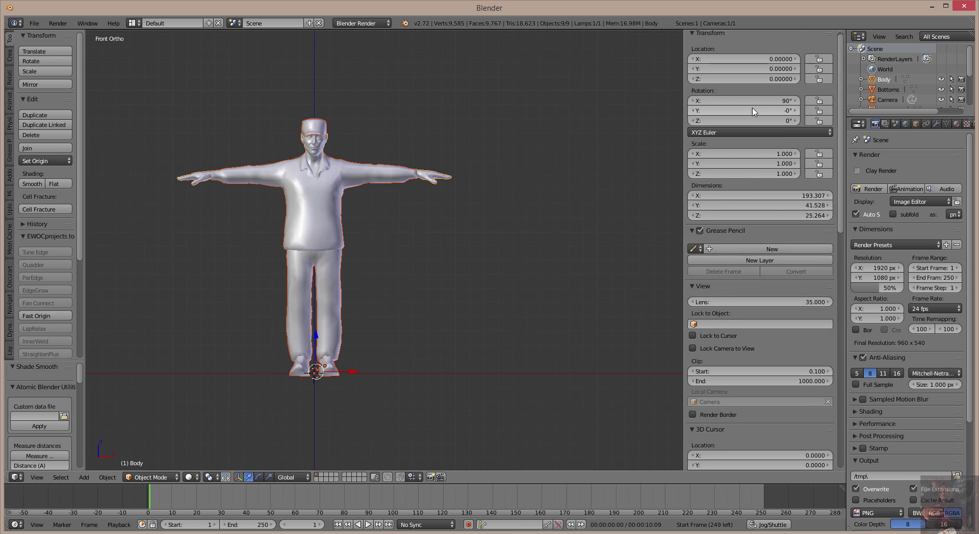
scroll(756, 143, "down", 15)
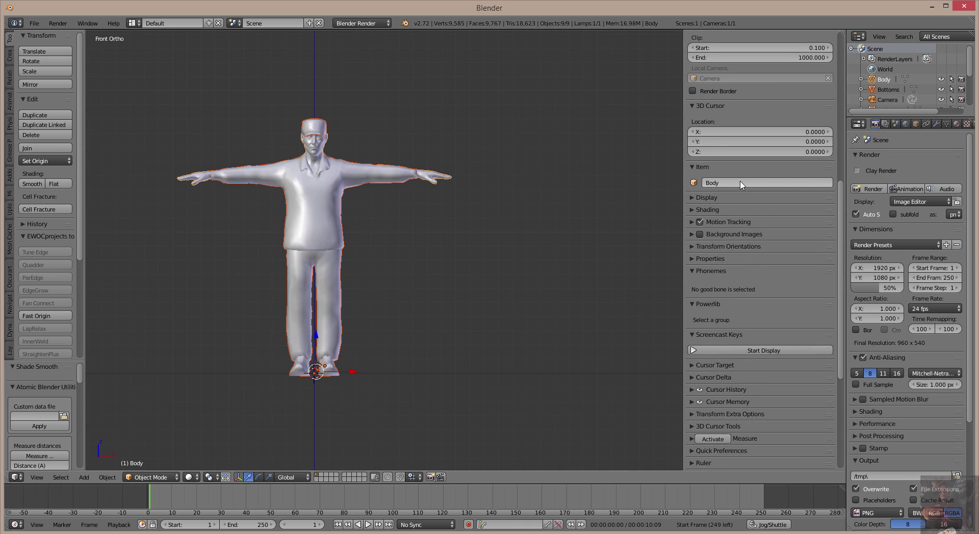
left_click(691, 210)
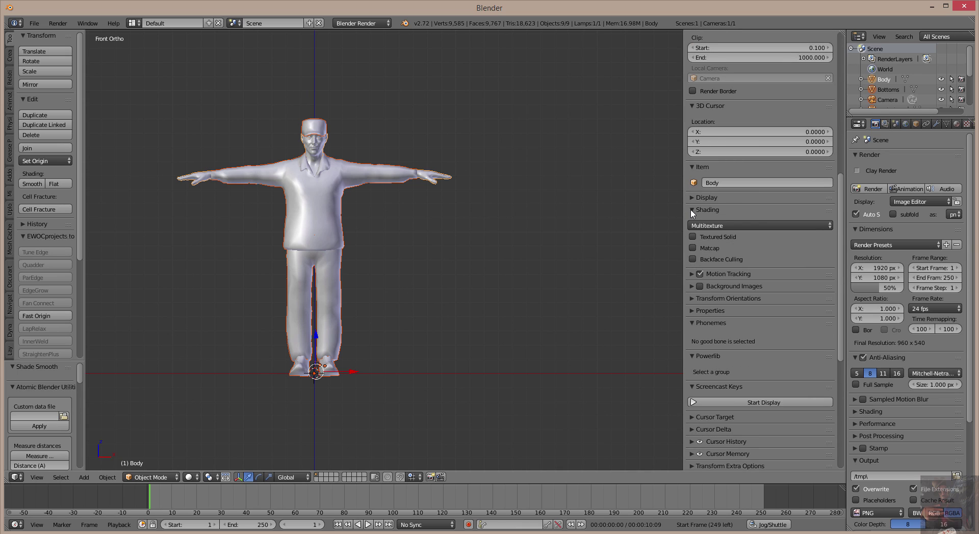
left_click(693, 237)
scroll(374, 278, "up", 2)
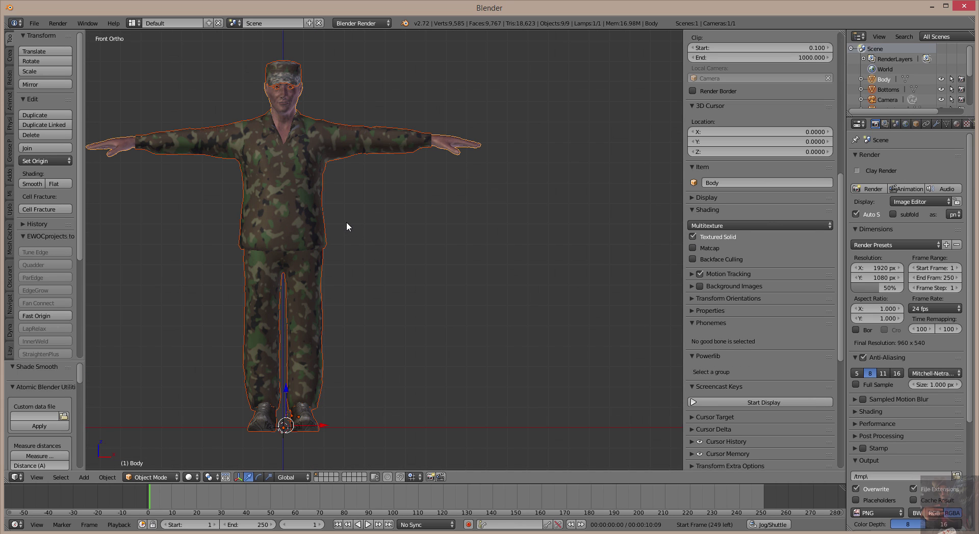
middle_click_drag(346, 222, 454, 250, "shift")
scroll(469, 229, "up", 2)
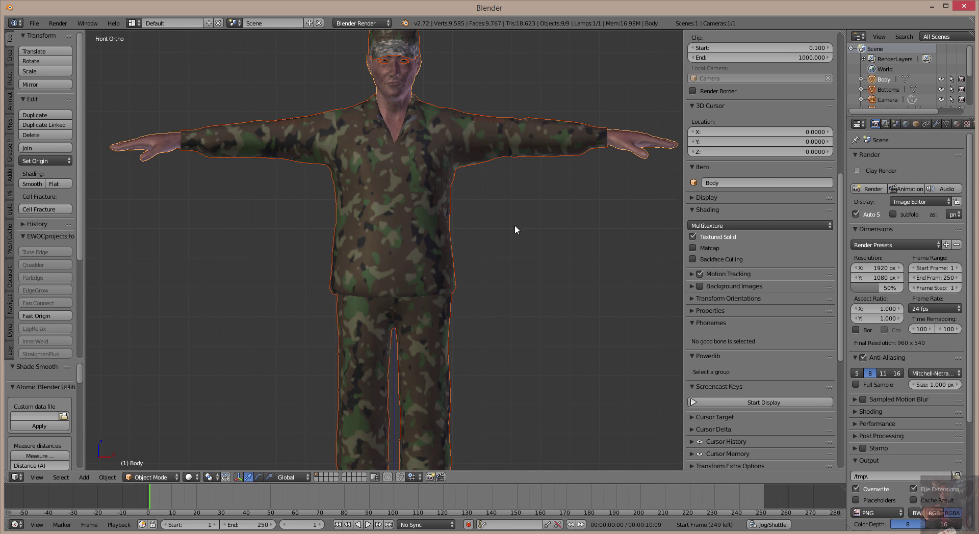
scroll(544, 222, "down", 3)
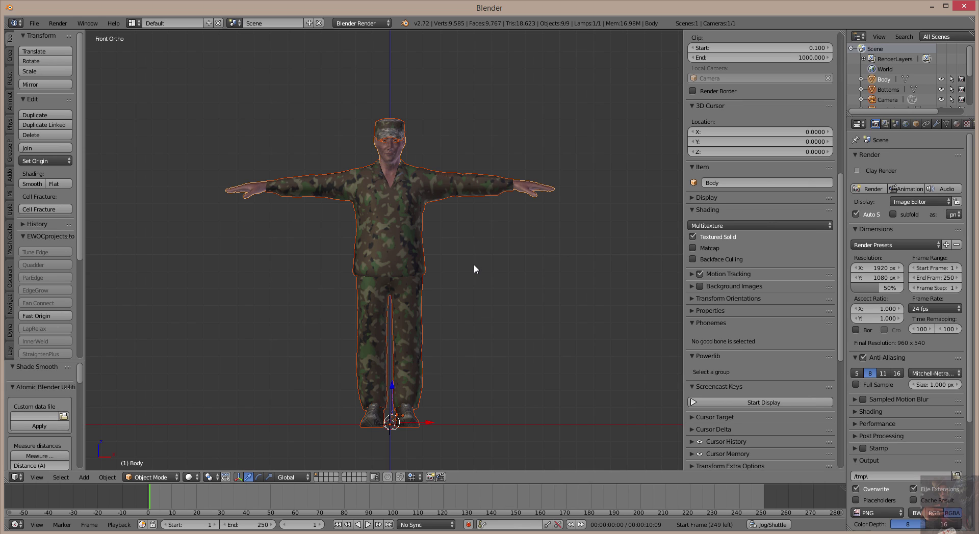
Add a Sun lamp, raise it above the soldier's head, and show its lamp settings
key("shift+a")
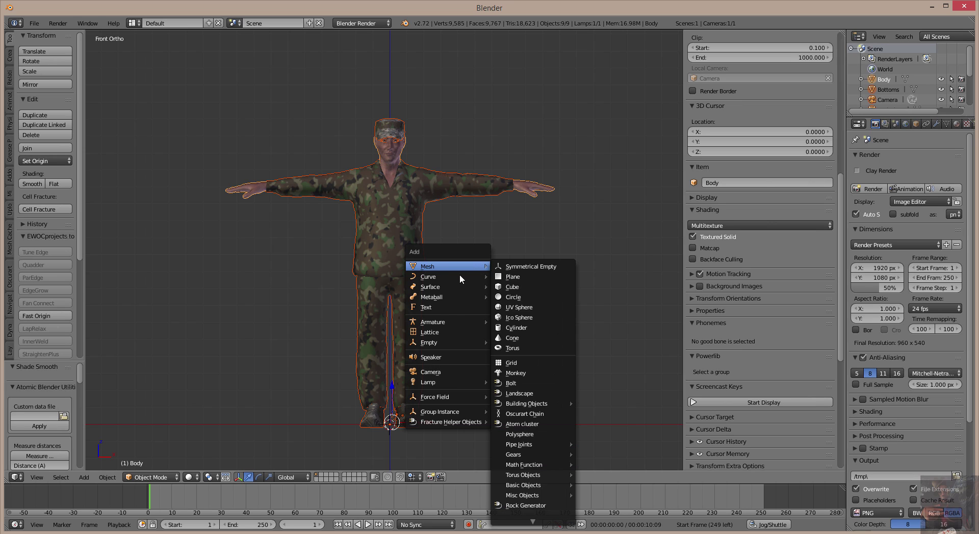
mouse_move(451, 382)
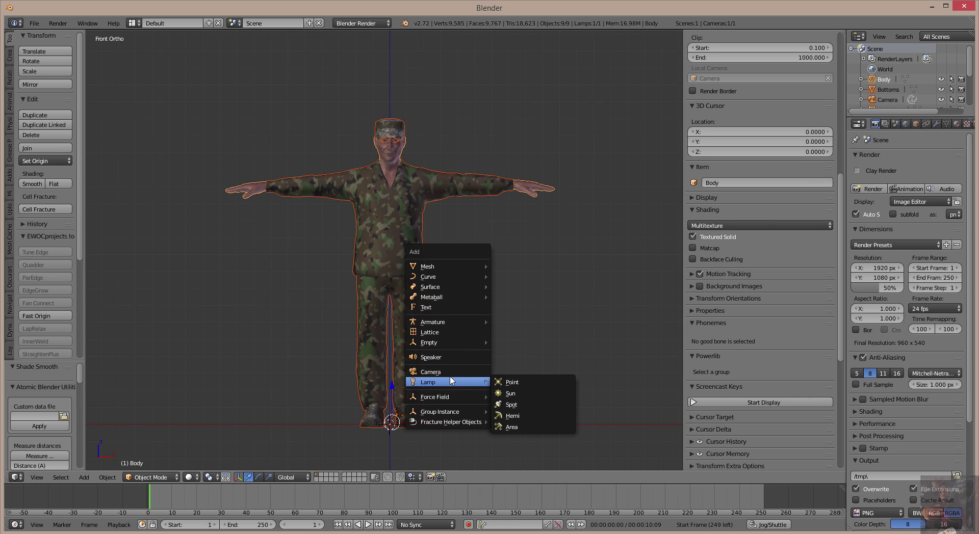
left_click(521, 393)
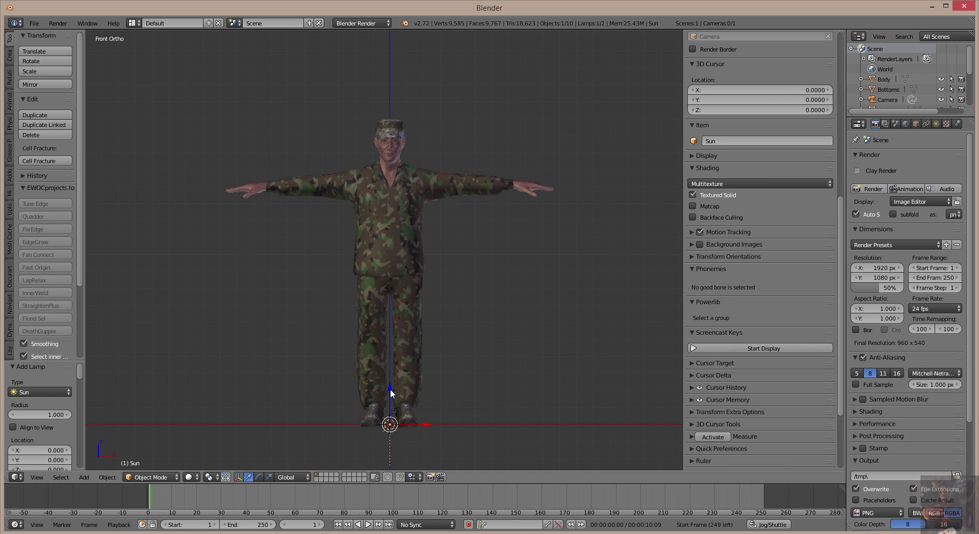
left_click_drag(390, 390, 393, 50)
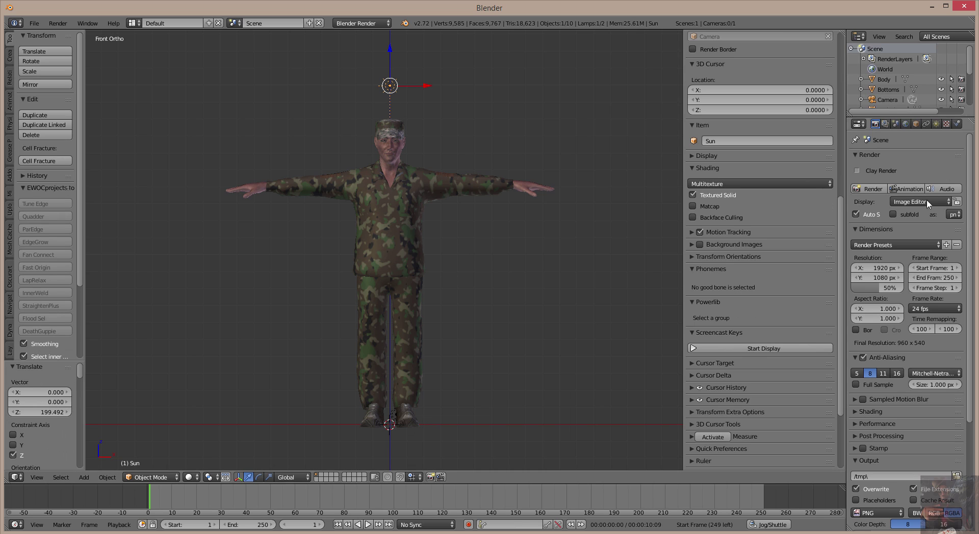
left_click(936, 124)
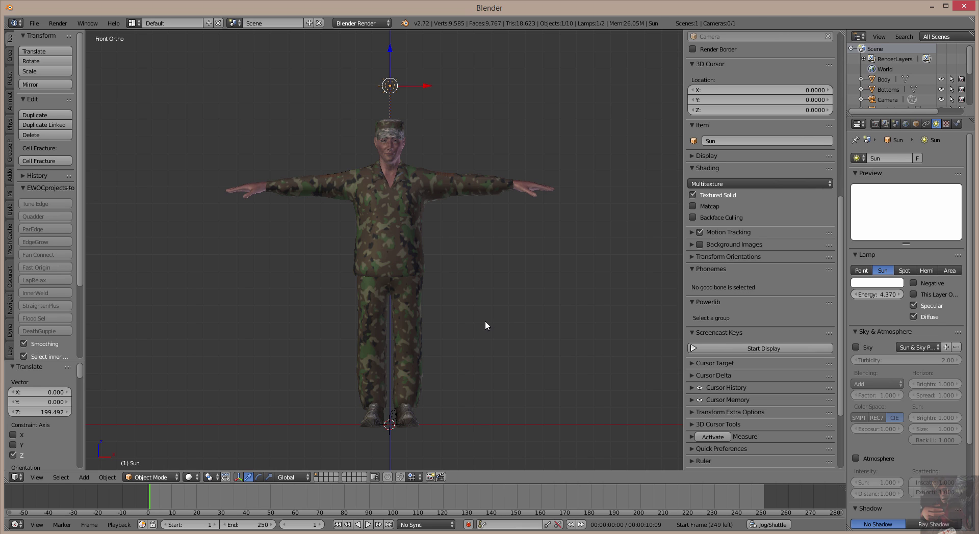
Render a test frame, then look through the camera and extend its clipping end
key("F12")
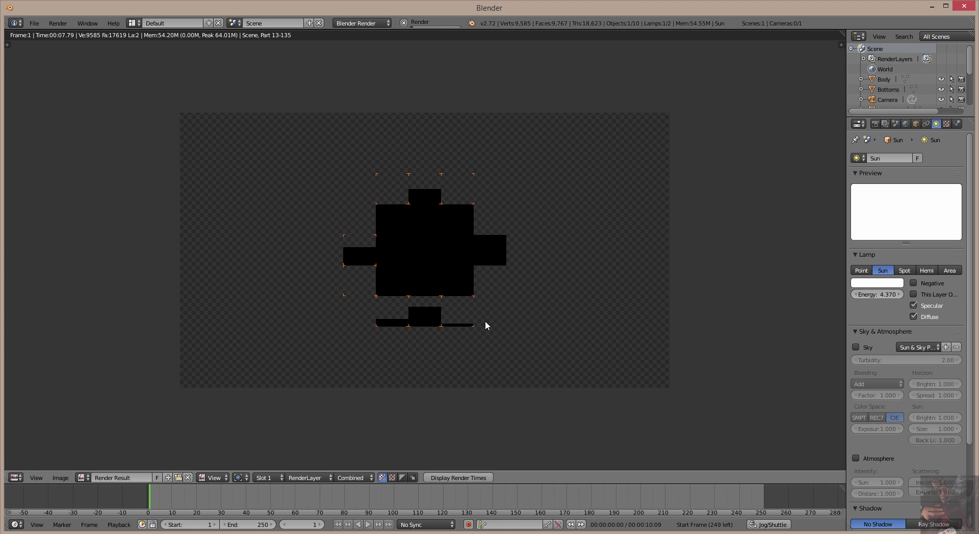
key("Escape")
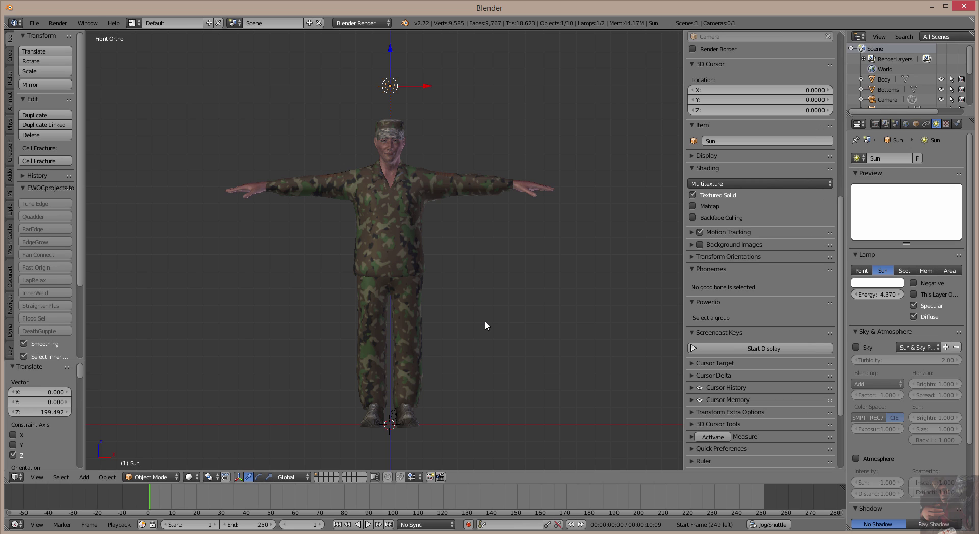
key("KP_0")
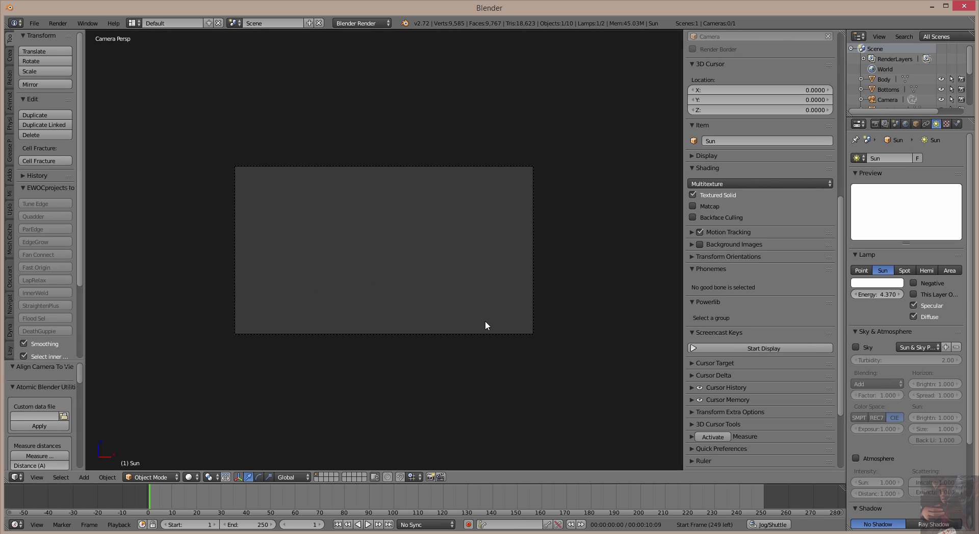
left_click(896, 101)
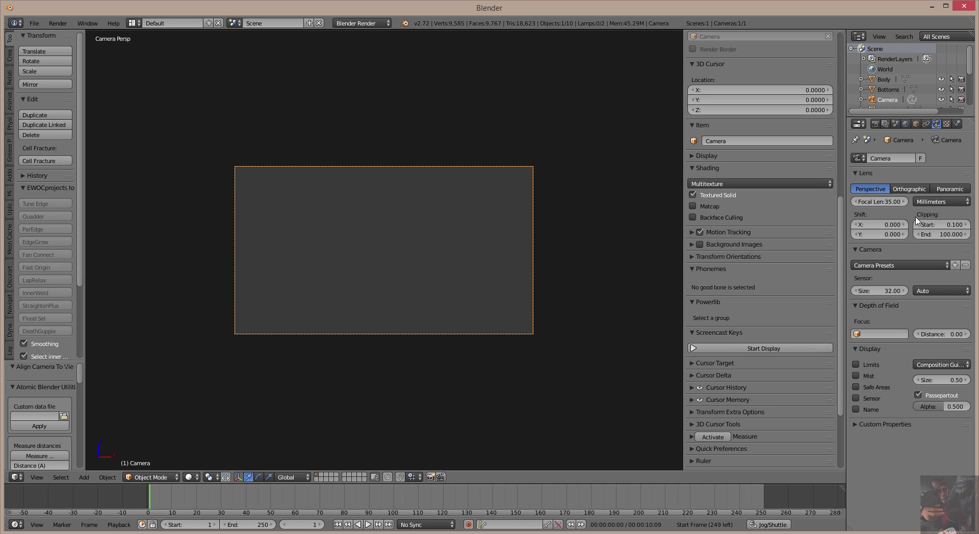
left_click_drag(949, 235, 968, 234)
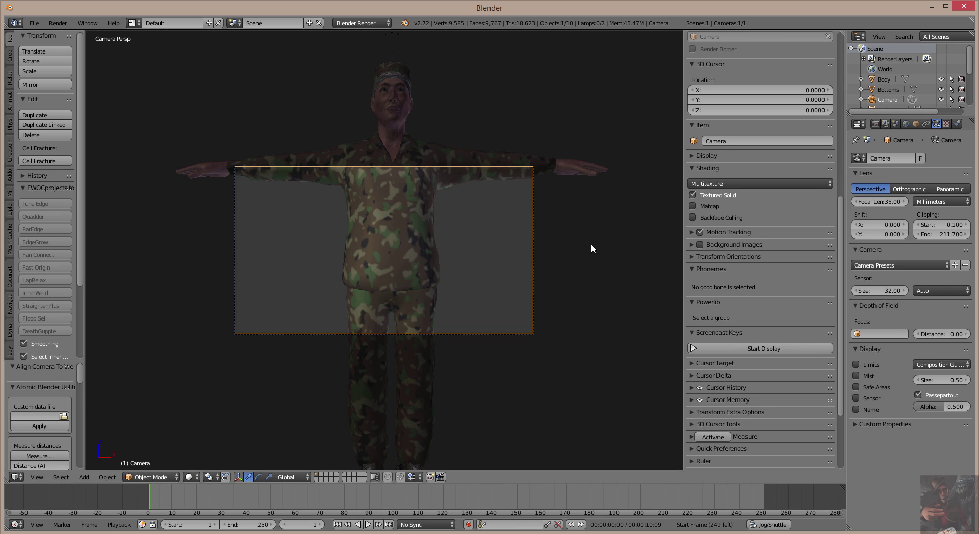
From top view, move the camera back along Y and return to camera view
key("KP_7")
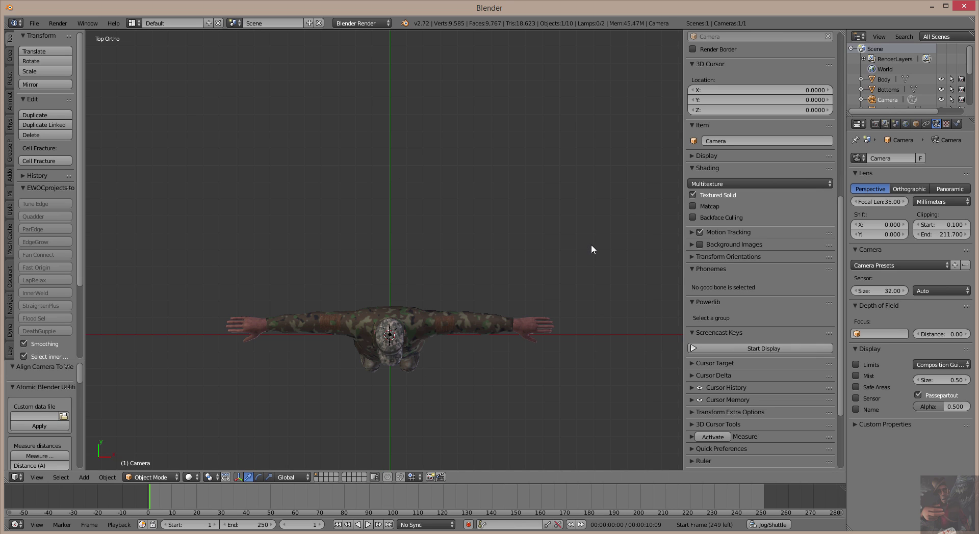
scroll(428, 376, "down", 5)
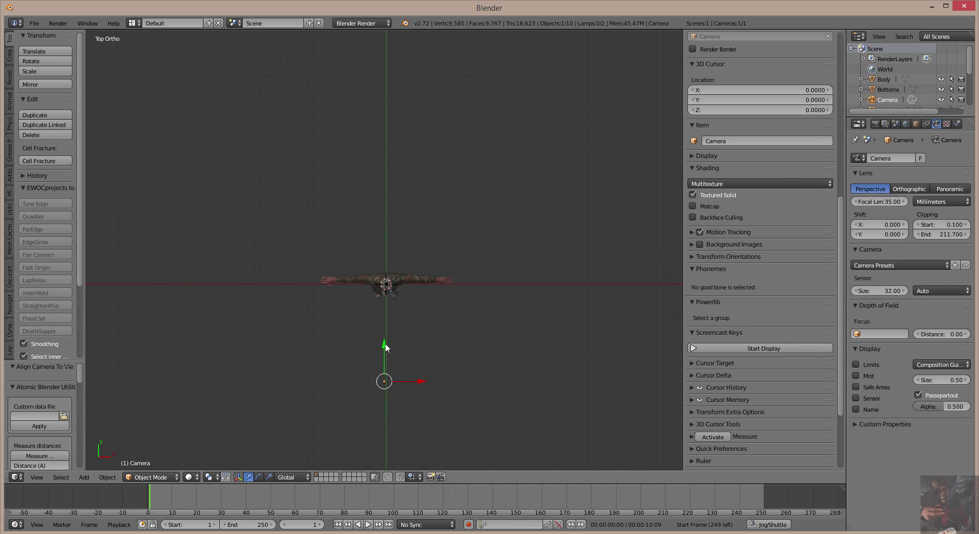
key("g")
key("y")
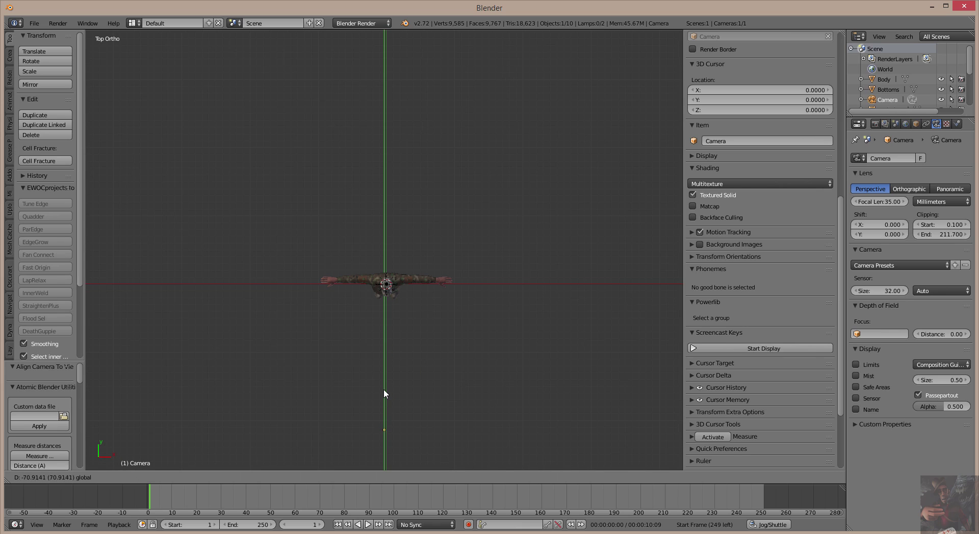
left_click(384, 391)
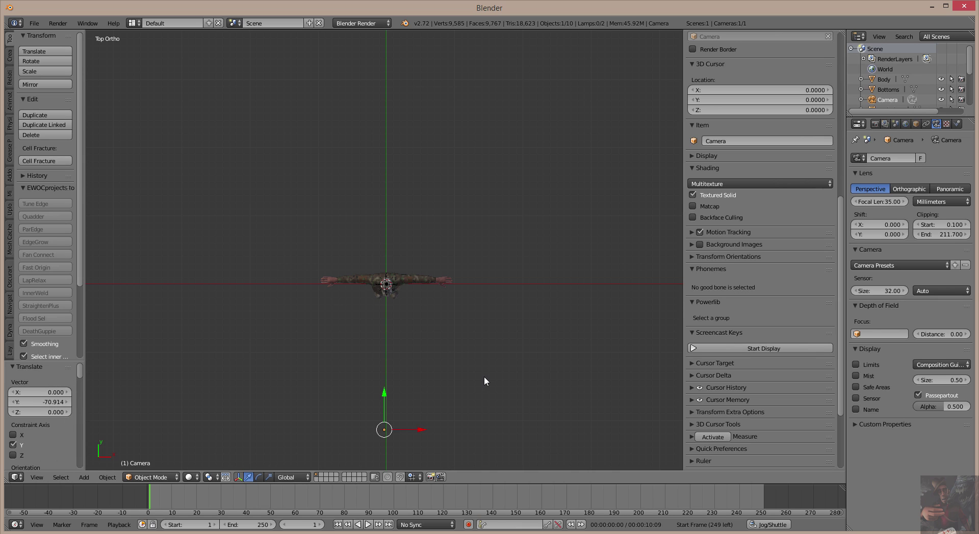
key("KP_0")
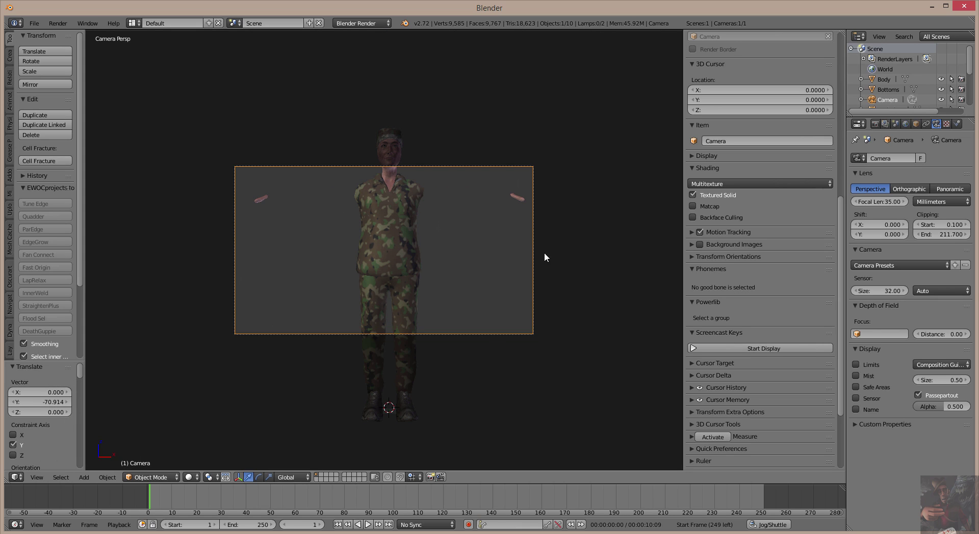
Extend clipping further, enlarge the sensor size to 58.30, and reposition the camera
left_click_drag(941, 235, 914, 233)
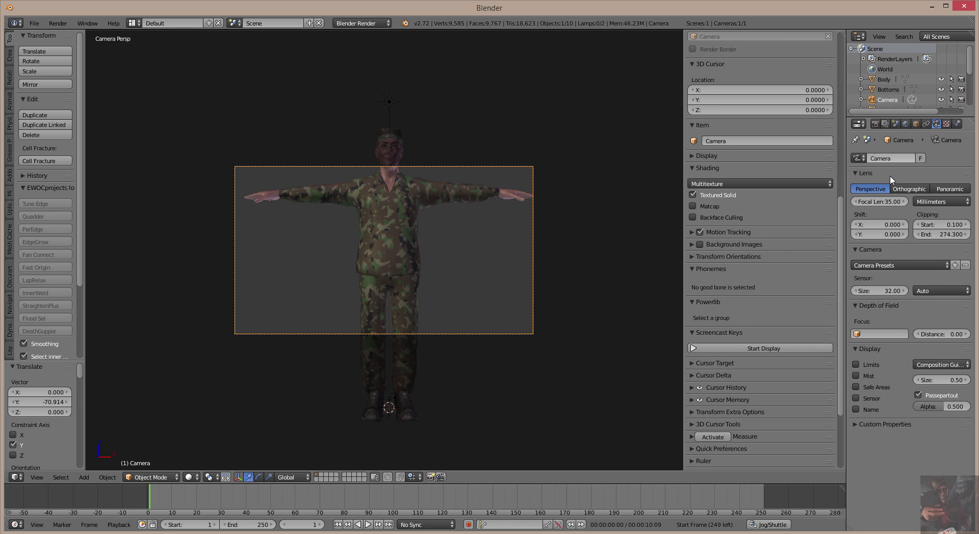
left_click_drag(884, 293, 910, 293)
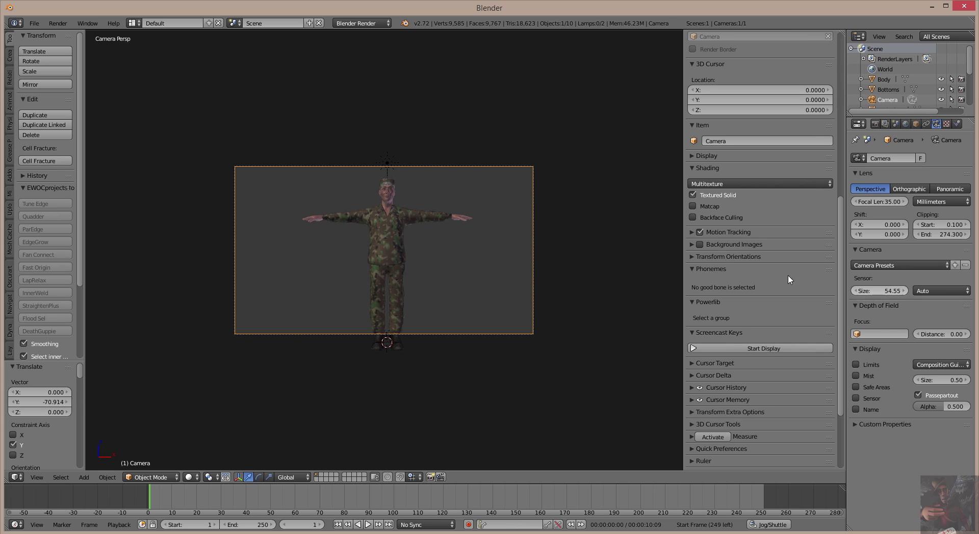
left_click_drag(876, 292, 879, 293)
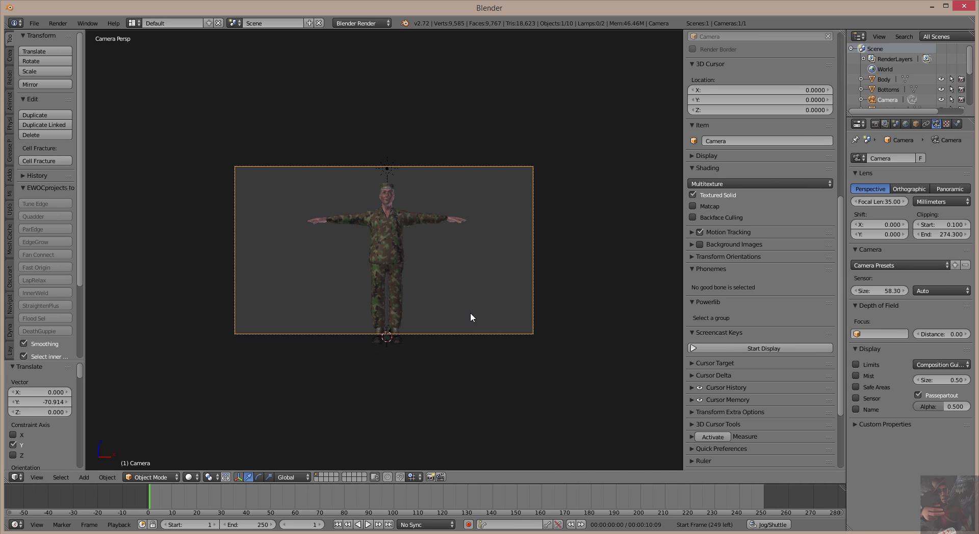
key("g")
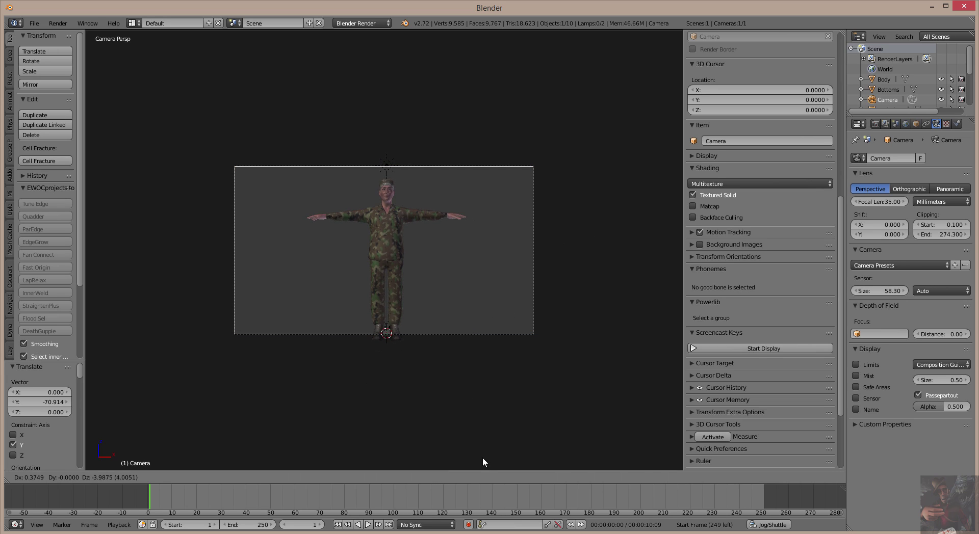
left_click(508, 349)
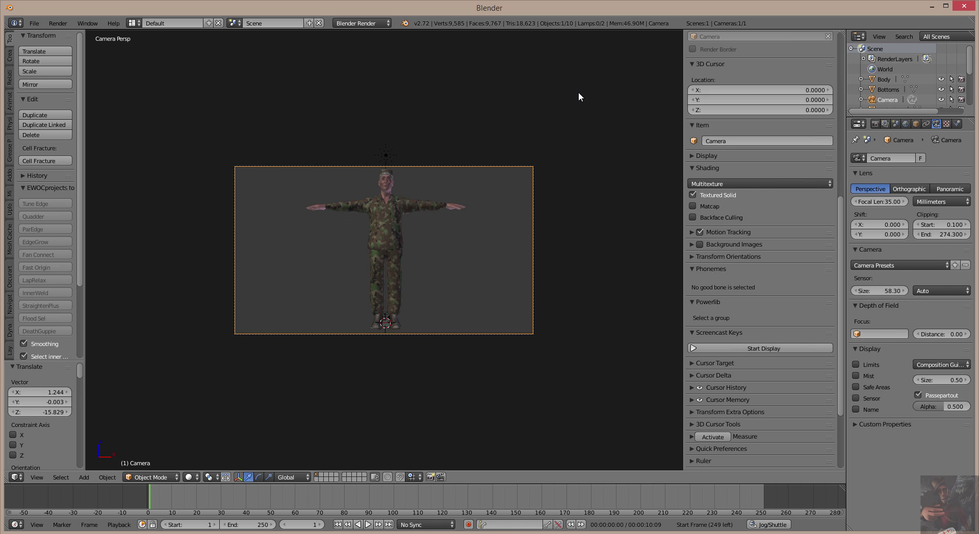
Render the framed soldier, which comes out dark and untextured, then close the render
key("F12")
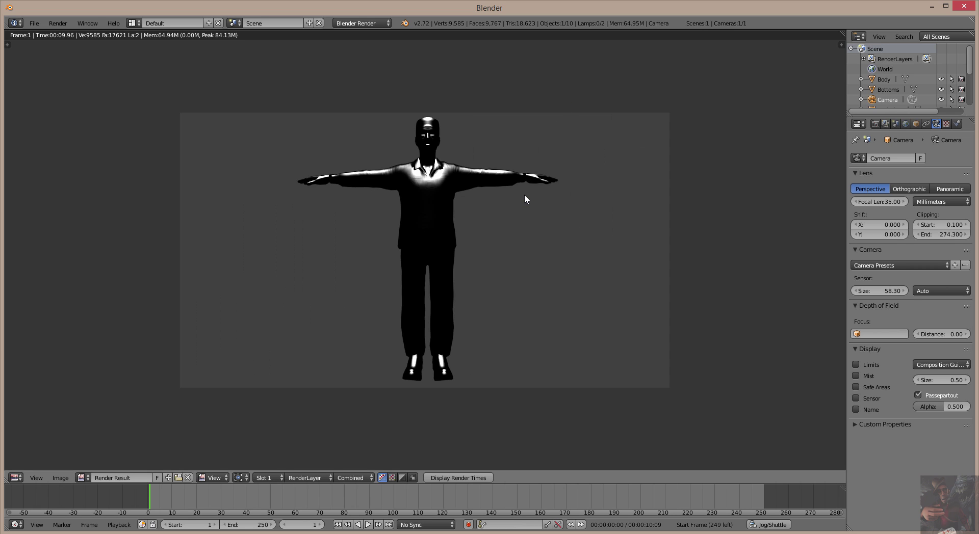
key("Escape")
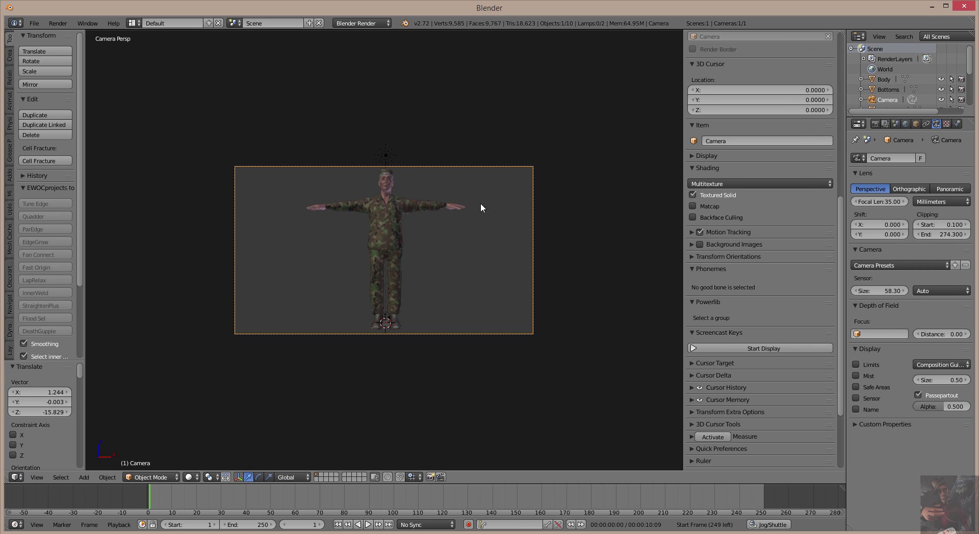
Select the Tops object, show its material, and widen the properties area
right_click(381, 210)
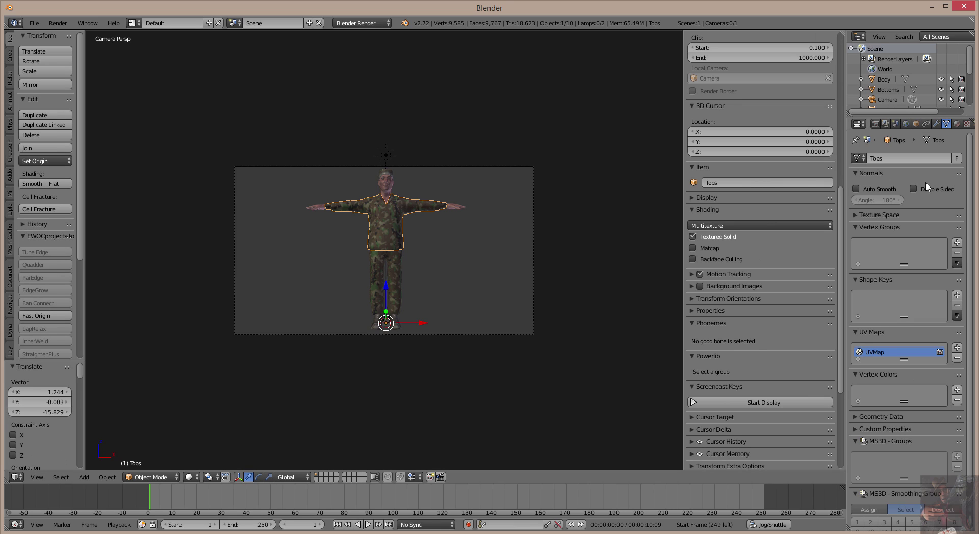
left_click(957, 125)
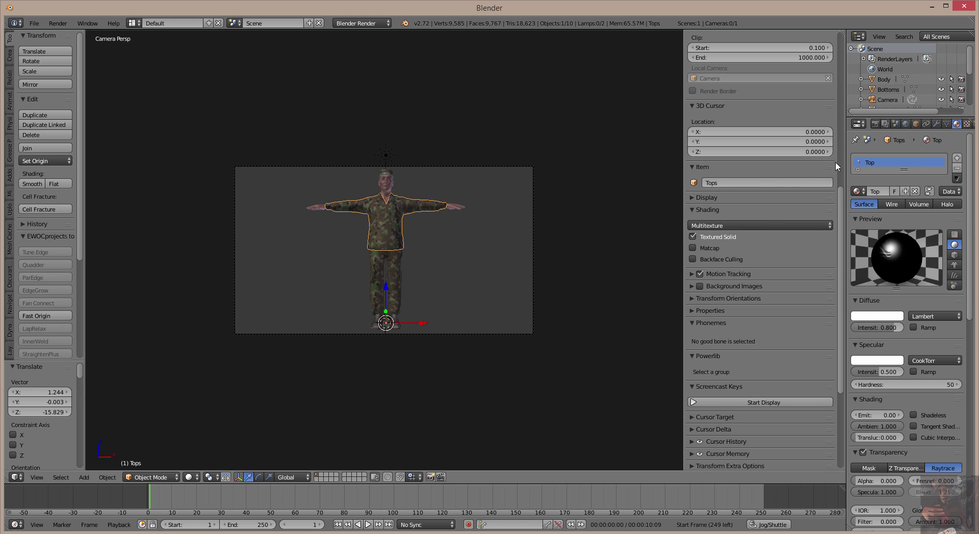
left_click_drag(837, 160, 752, 159)
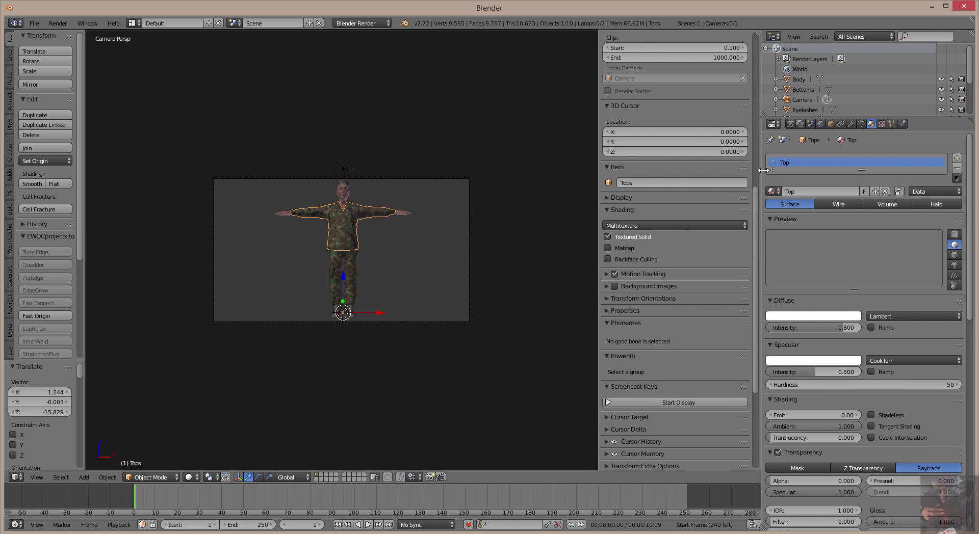
Review the Top material's Kd.002, Ks.002 and Bump.002 textures, then return to Material settings
left_click(884, 124)
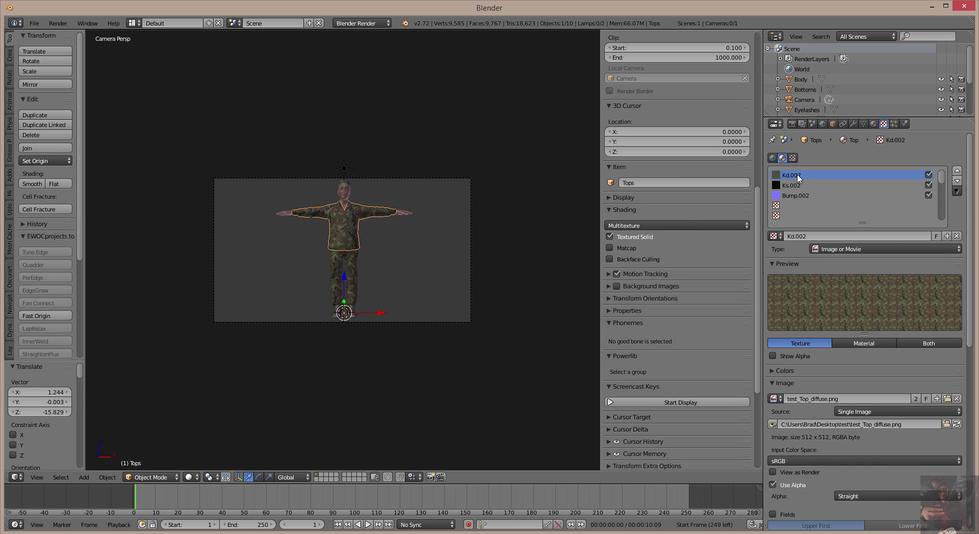
scroll(821, 403, "down", 10)
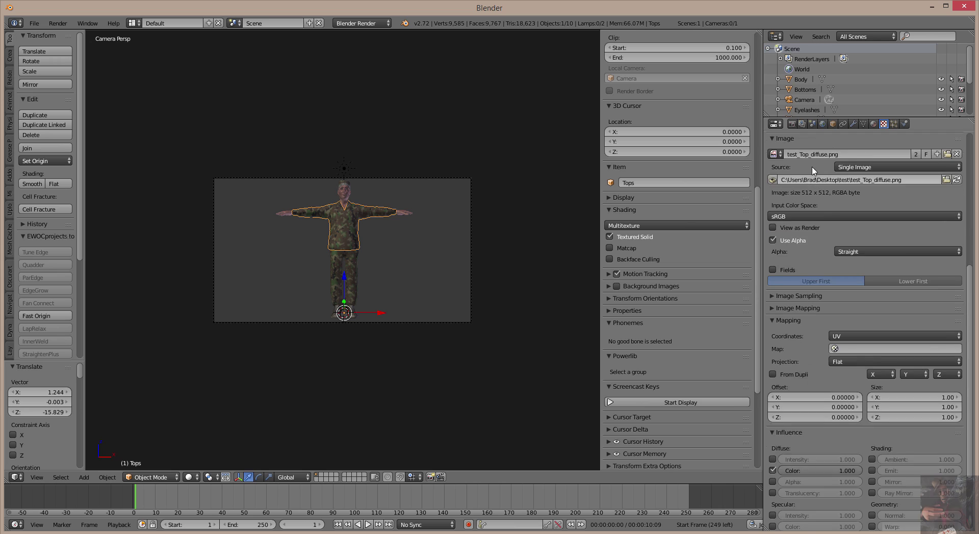
scroll(813, 170, "up", 8)
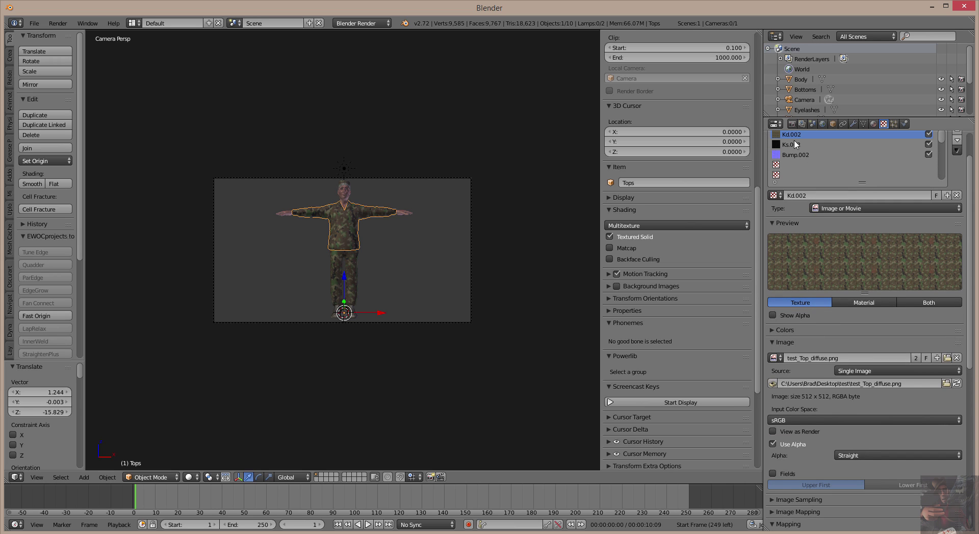
scroll(816, 316, "down", 11)
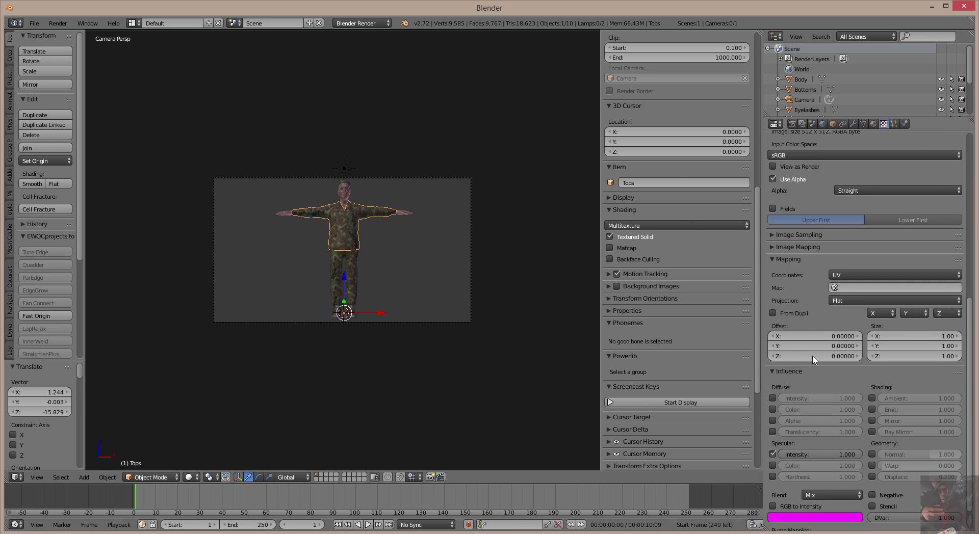
scroll(828, 193, "up", 3)
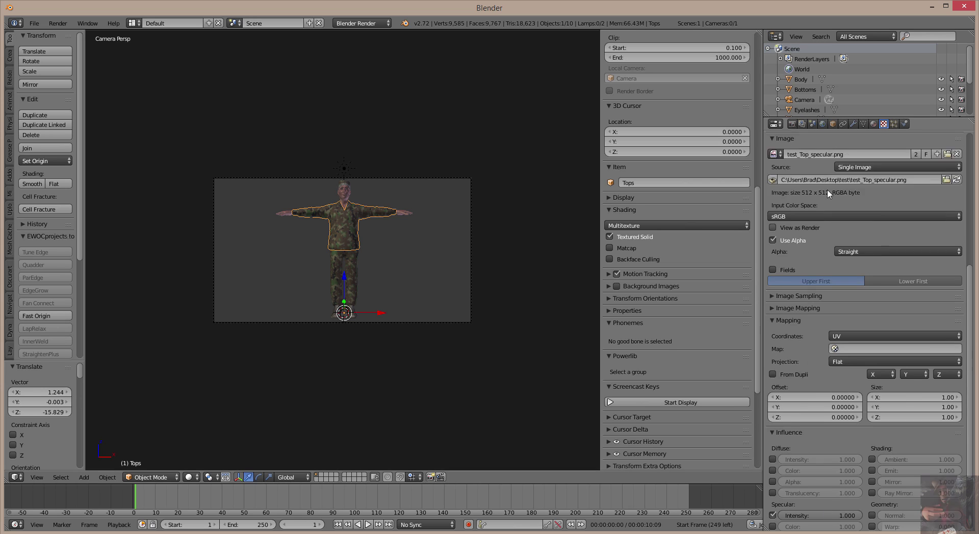
scroll(827, 193, "up", 10)
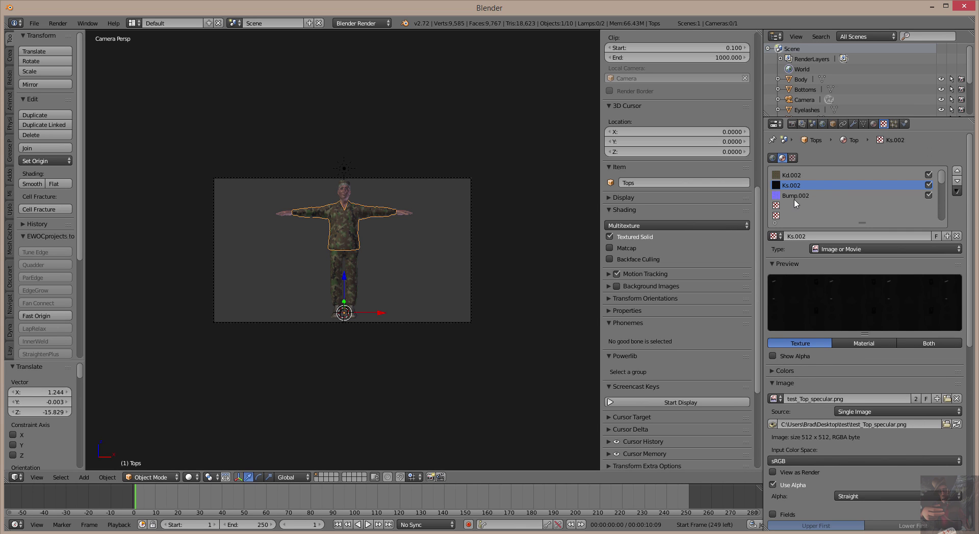
left_click(797, 195)
scroll(845, 367, "down", 7)
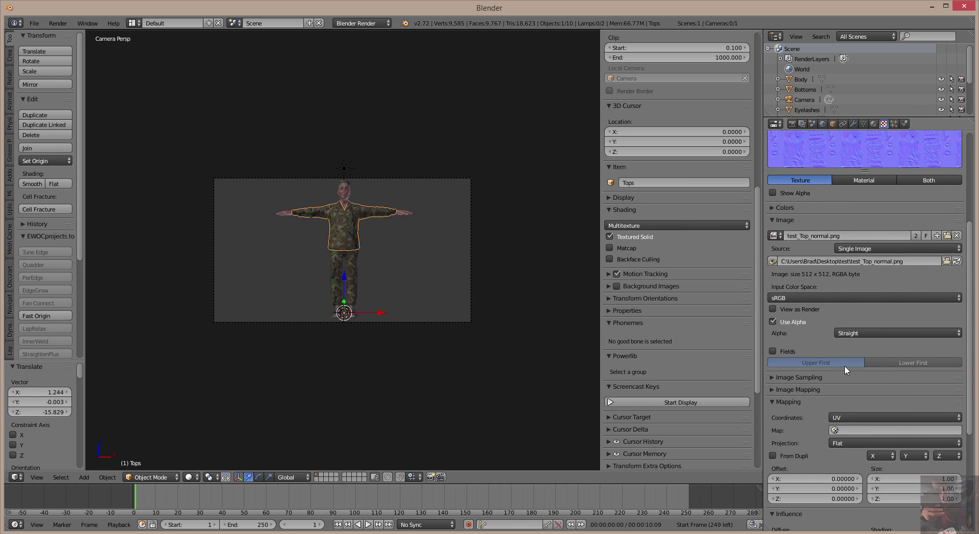
scroll(845, 370, "down", 7)
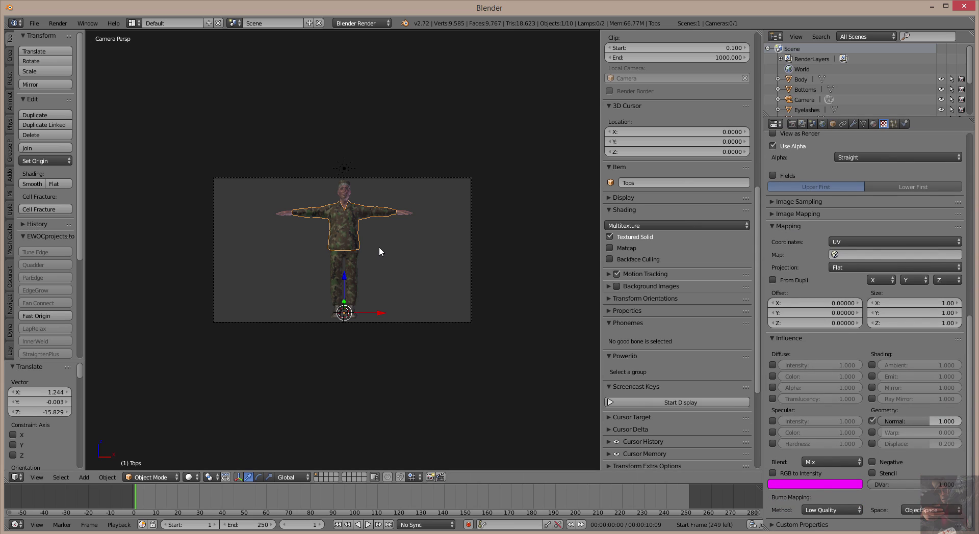
left_click(874, 124)
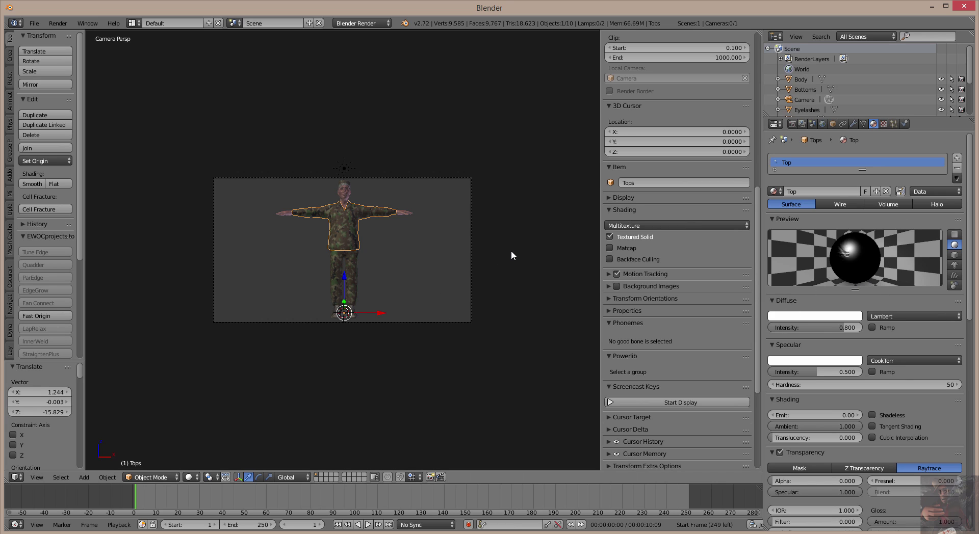
Unlink Top from Tops, create a new material named top, and view its texture slots
scroll(511, 250, "up", 3)
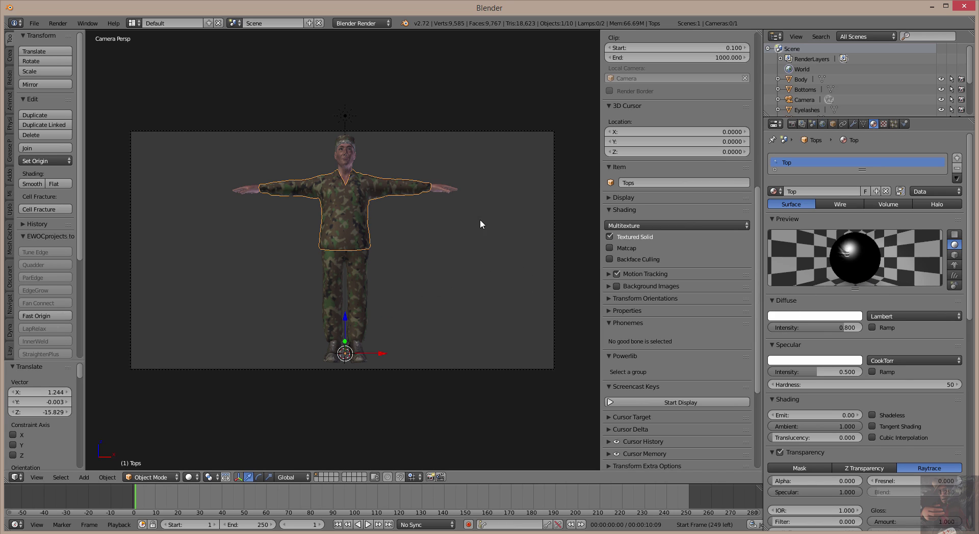
left_click(886, 191)
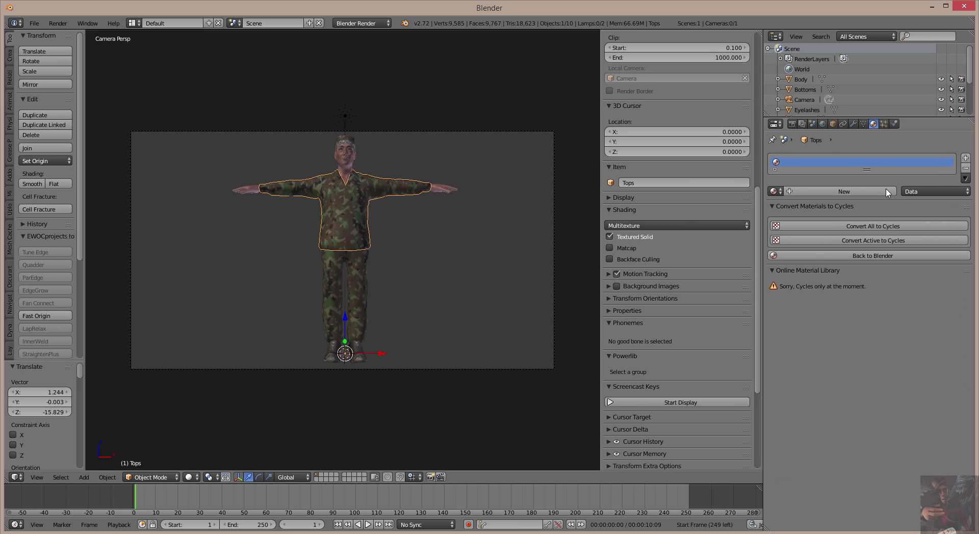
left_click(834, 192)
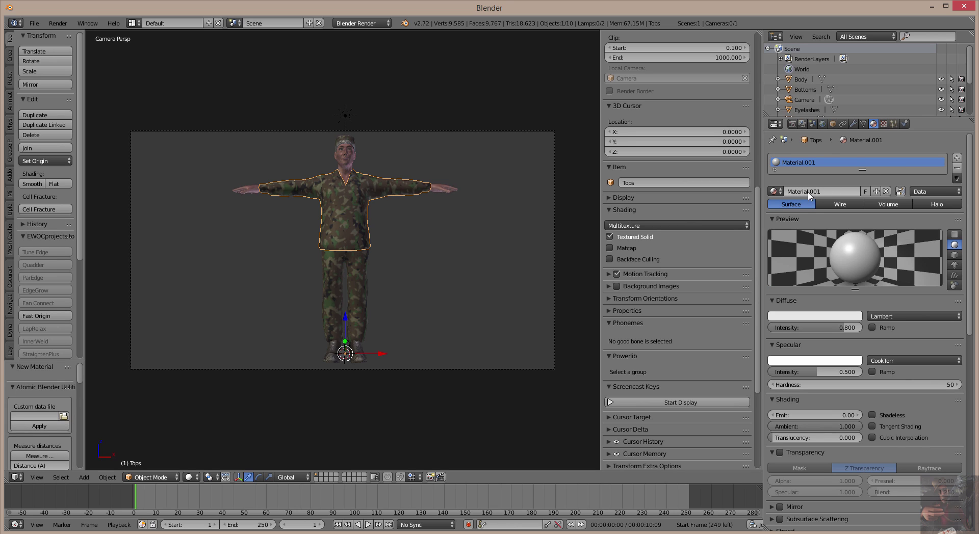
left_click(809, 193)
type("top")
key("Return")
left_click(780, 191)
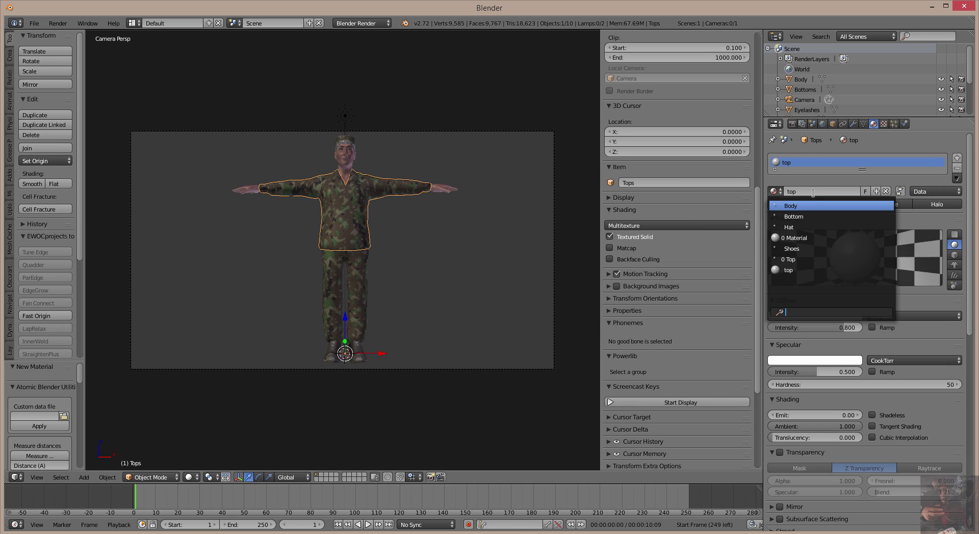
left_click(806, 268)
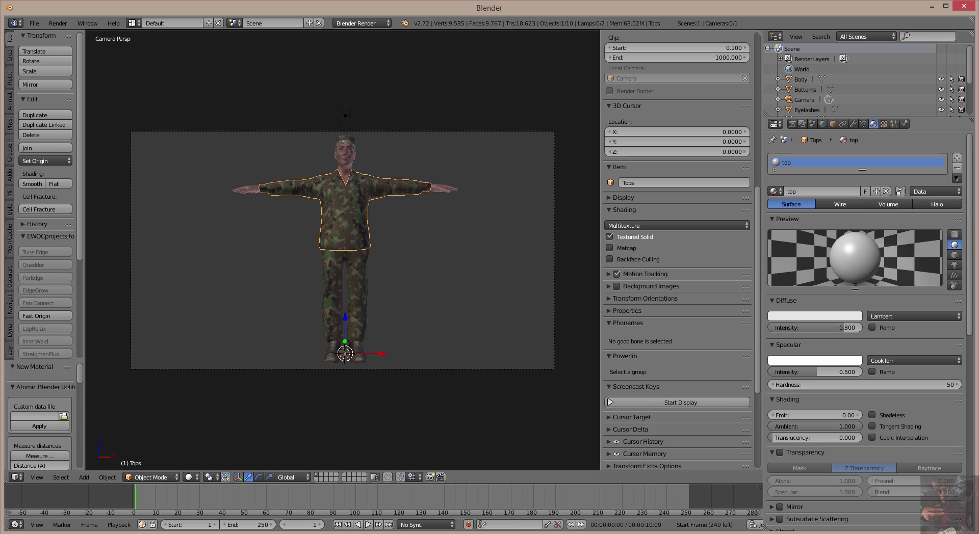
left_click(885, 126)
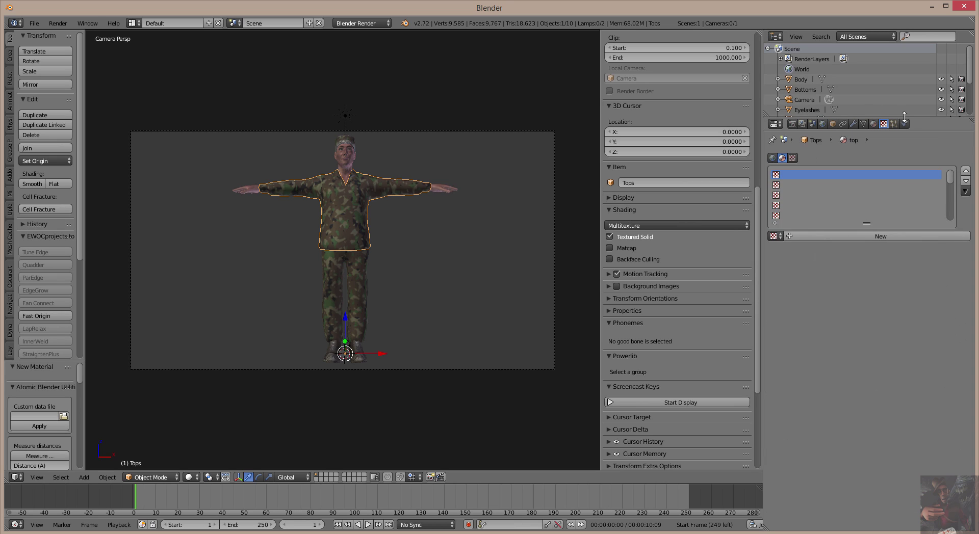
Assign Kd.002 to the first texture slot, replacing a mistaken Bump.002 pick
left_click(777, 236)
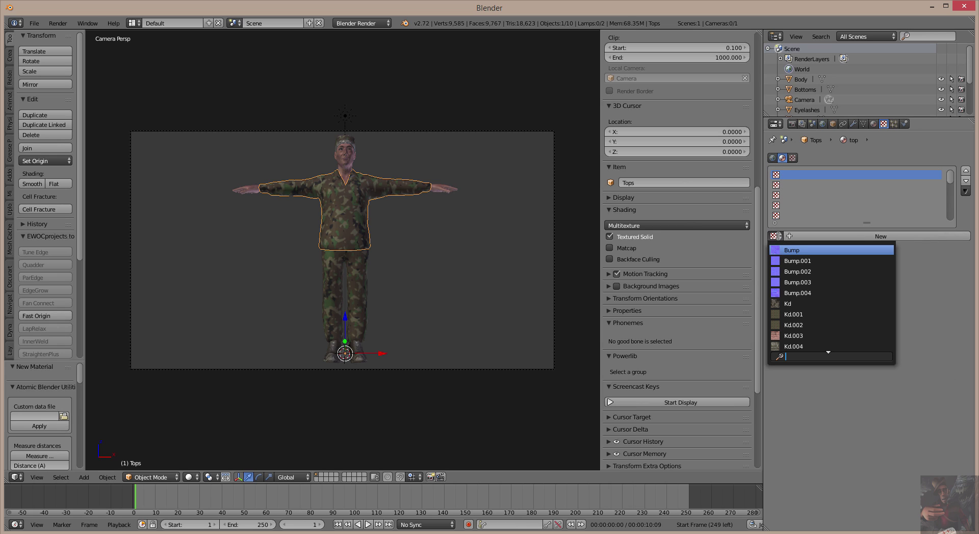
left_click(798, 272)
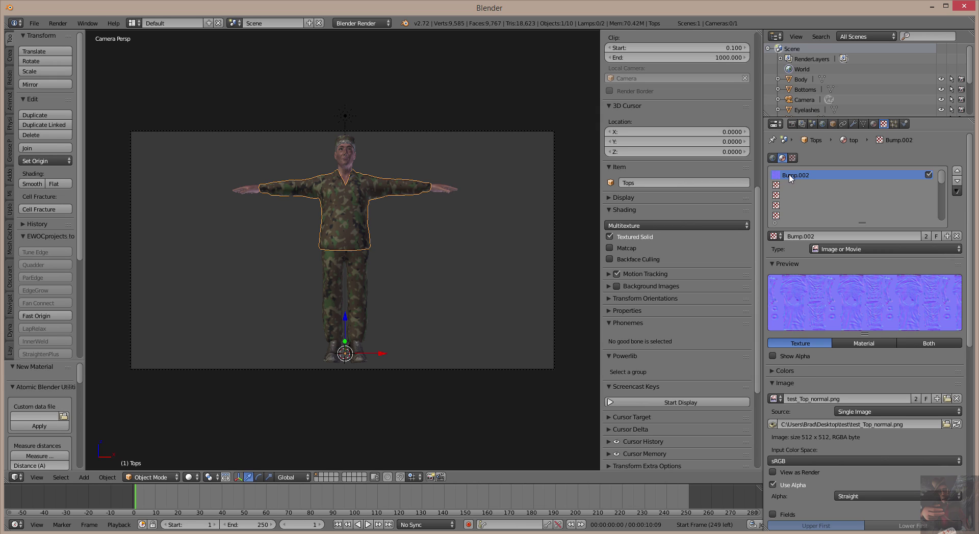
left_click(775, 236)
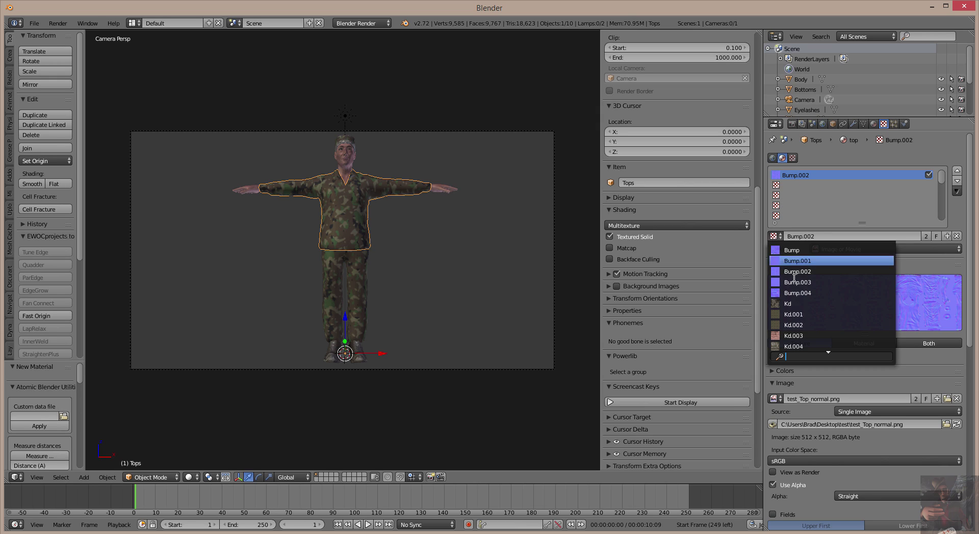
left_click(805, 325)
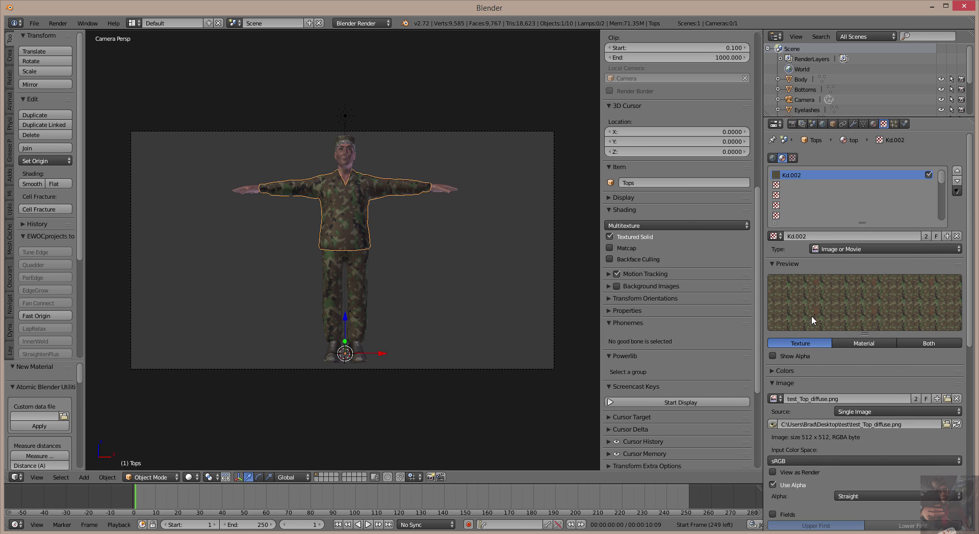
Assign Ks.002 to texture slot two and Bump.002 to texture slot three
left_click(787, 186)
left_click(776, 236)
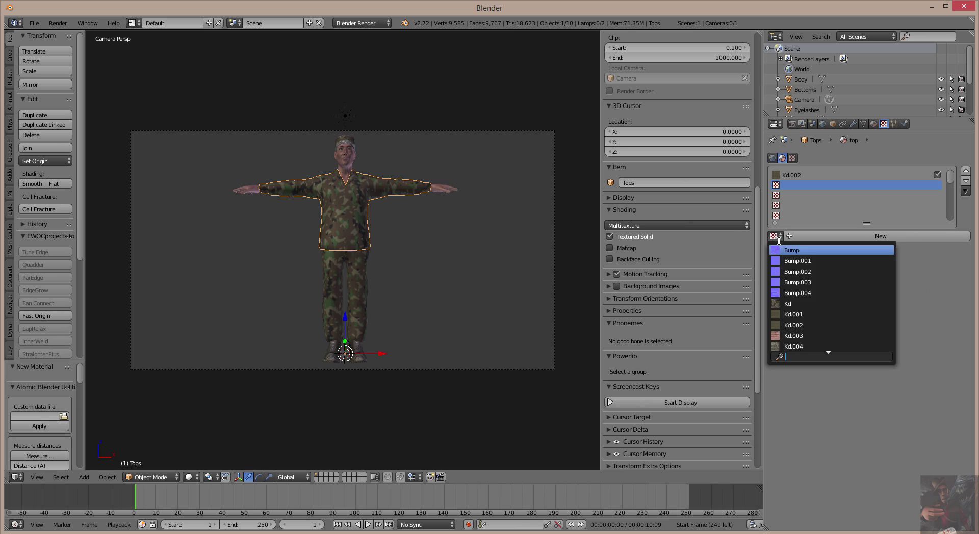
scroll(802, 336, "down", 3)
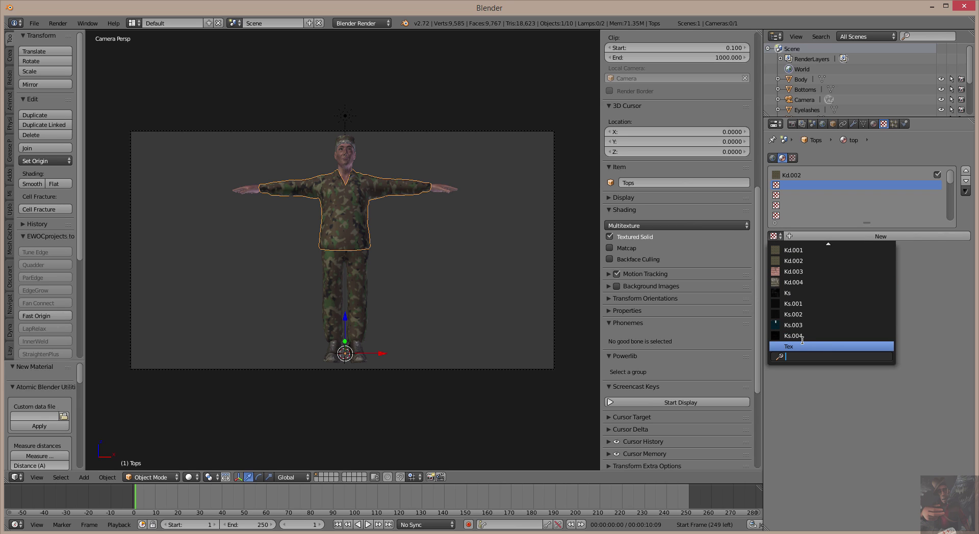
left_click(798, 313)
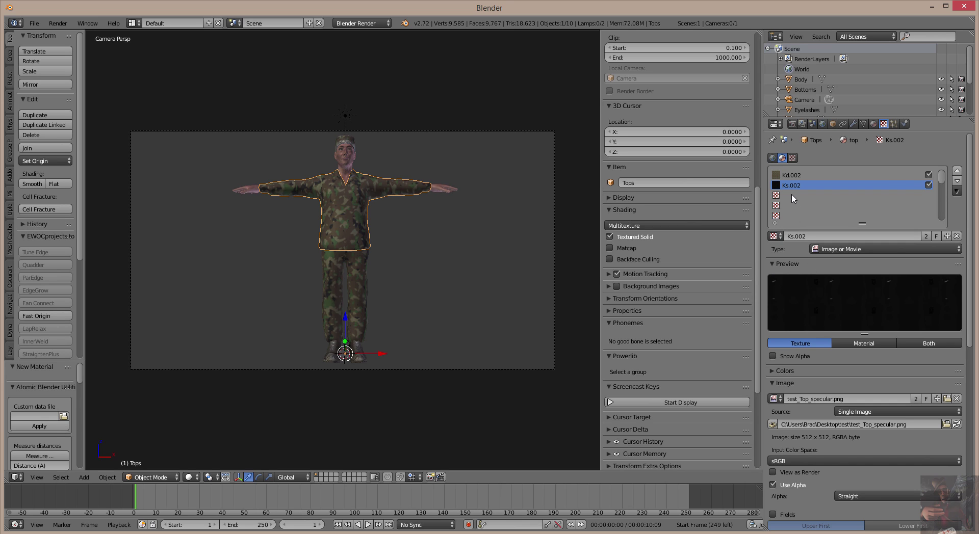
left_click(794, 196)
left_click(776, 236)
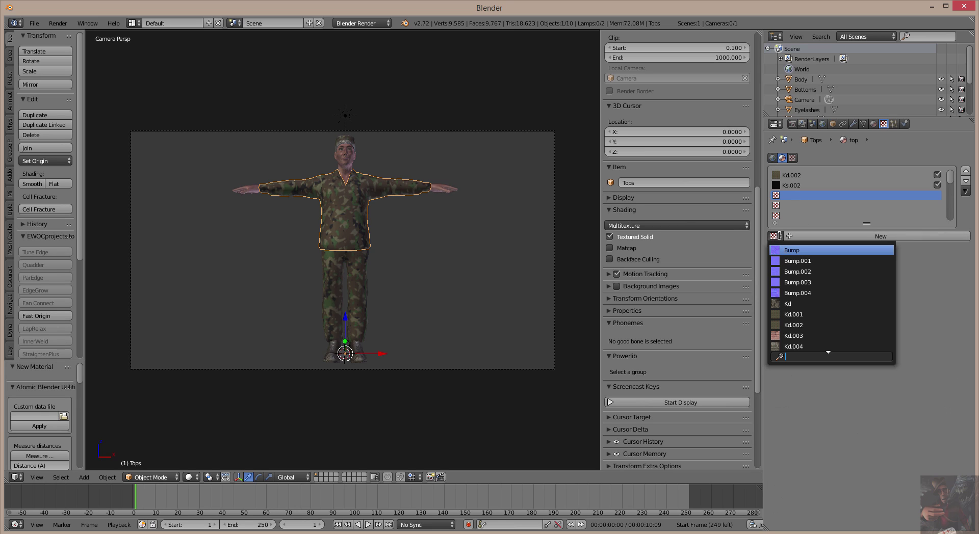
left_click(791, 271)
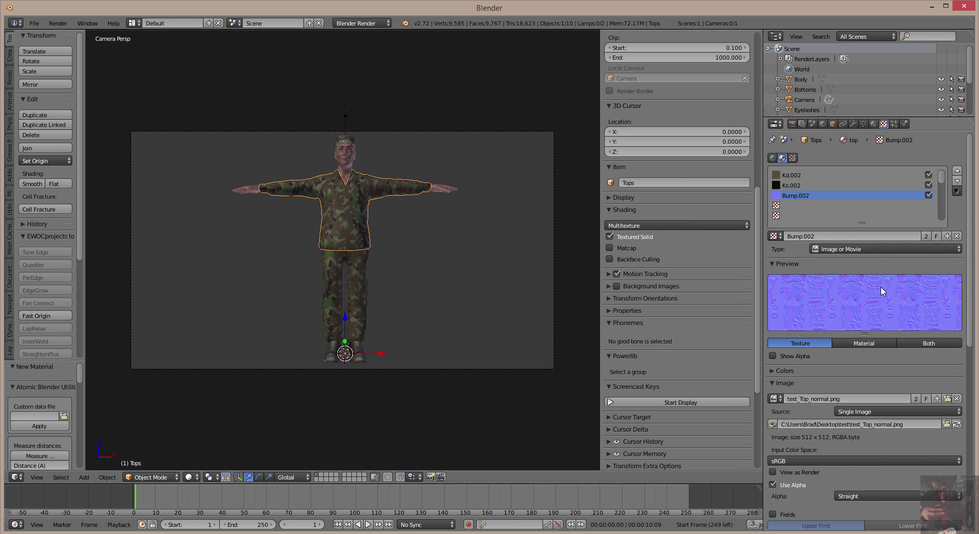
Switch Bump.002's influence from Diffuse Color to Normal
scroll(891, 326, "down", 10)
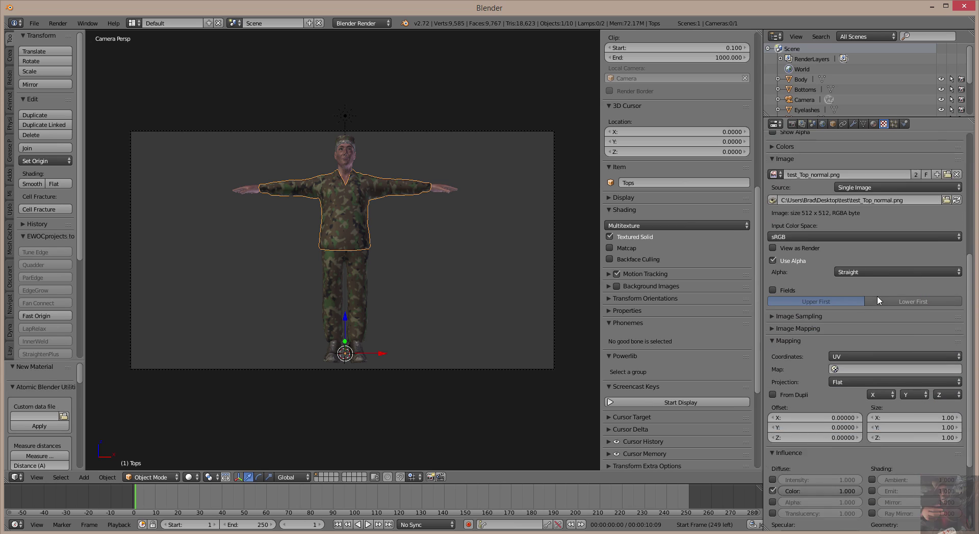
scroll(878, 301, "down", 5)
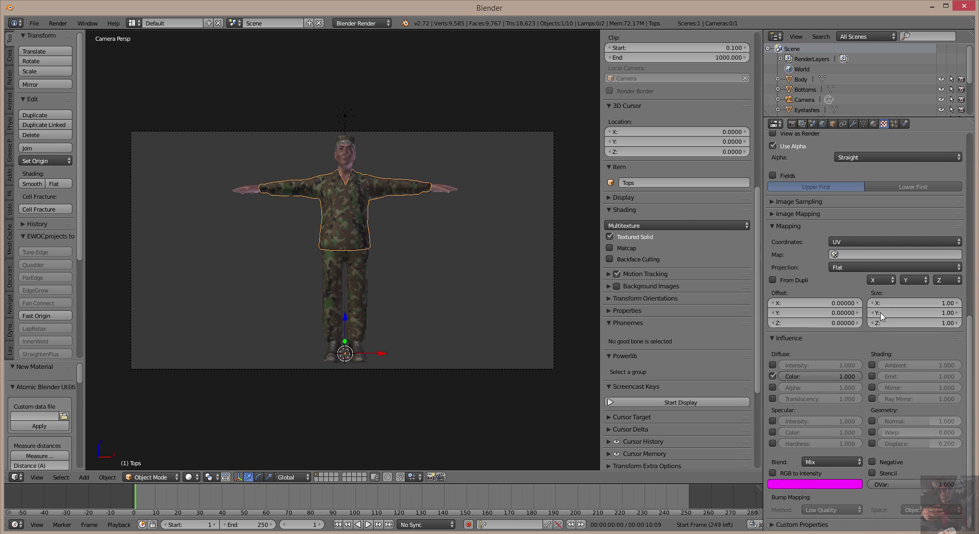
left_click(773, 377)
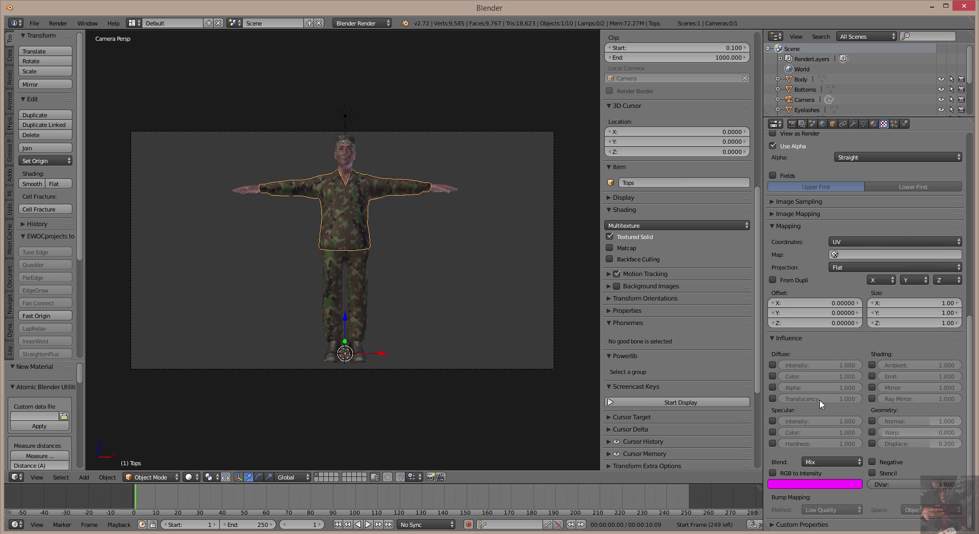
left_click(872, 421)
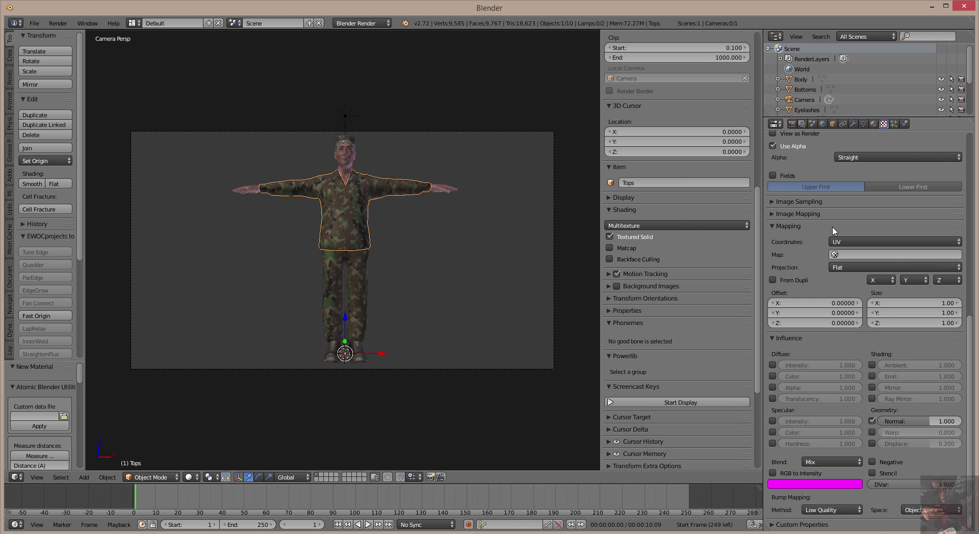
Make Ks.002 influence Specular Intensity instead of Diffuse Color
scroll(835, 233, "up", 11)
scroll(834, 230, "up", 4)
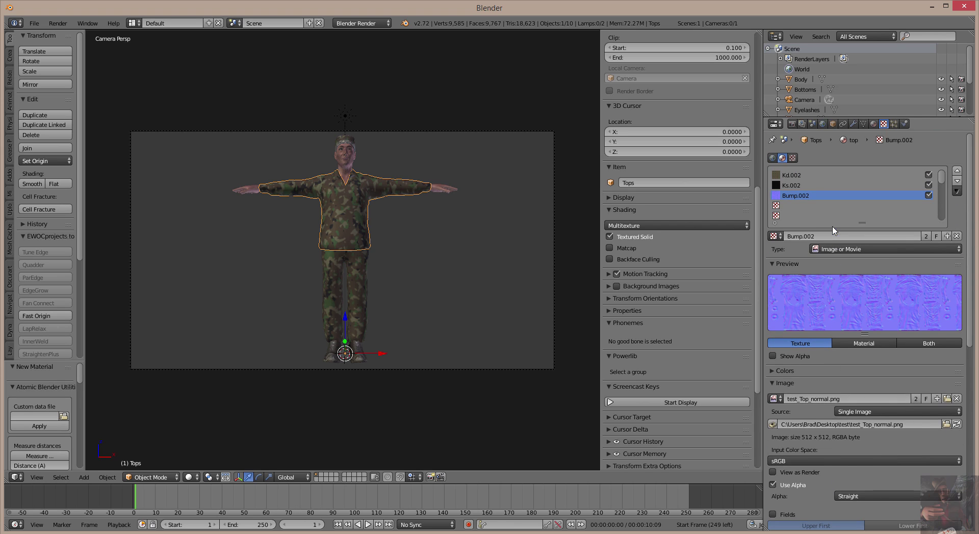
left_click(793, 186)
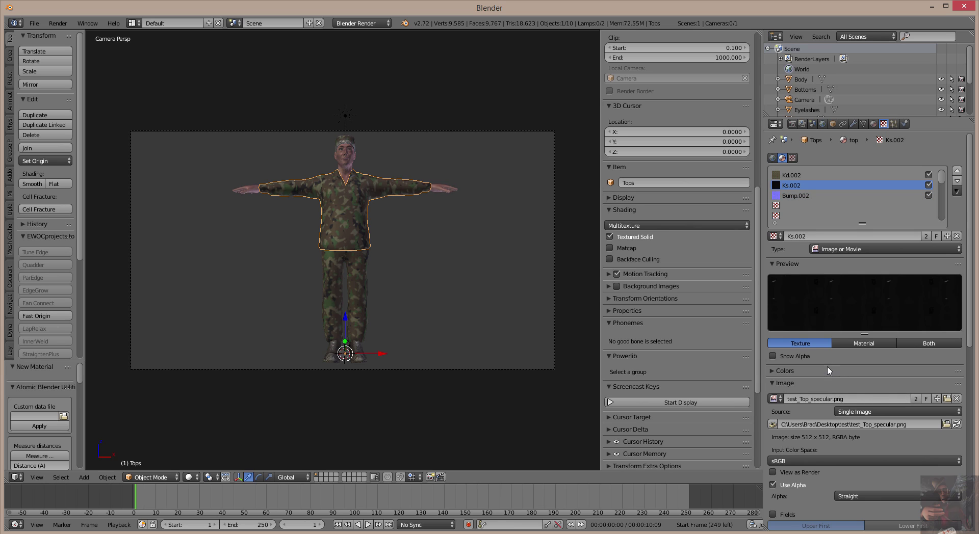
scroll(839, 357, "down", 4)
scroll(840, 348, "down", 9)
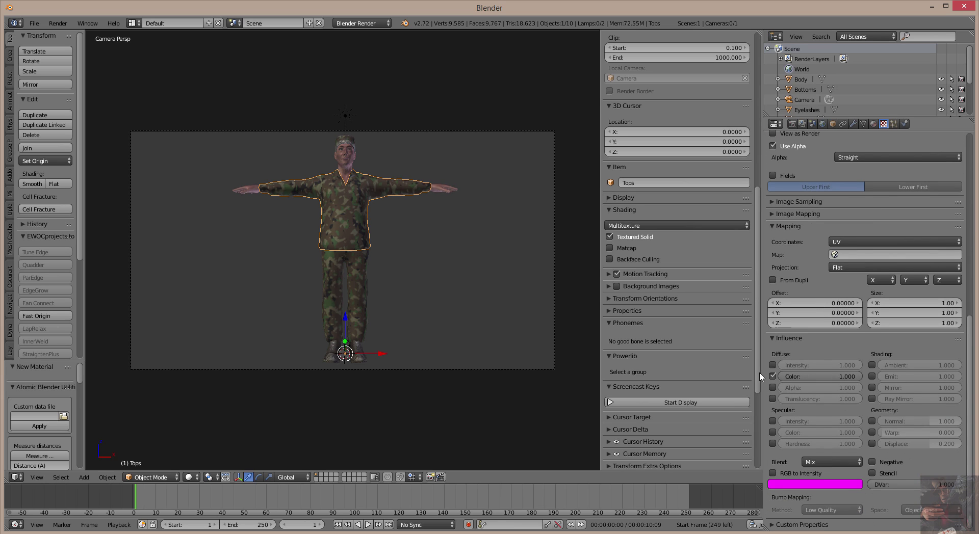
left_click(773, 377)
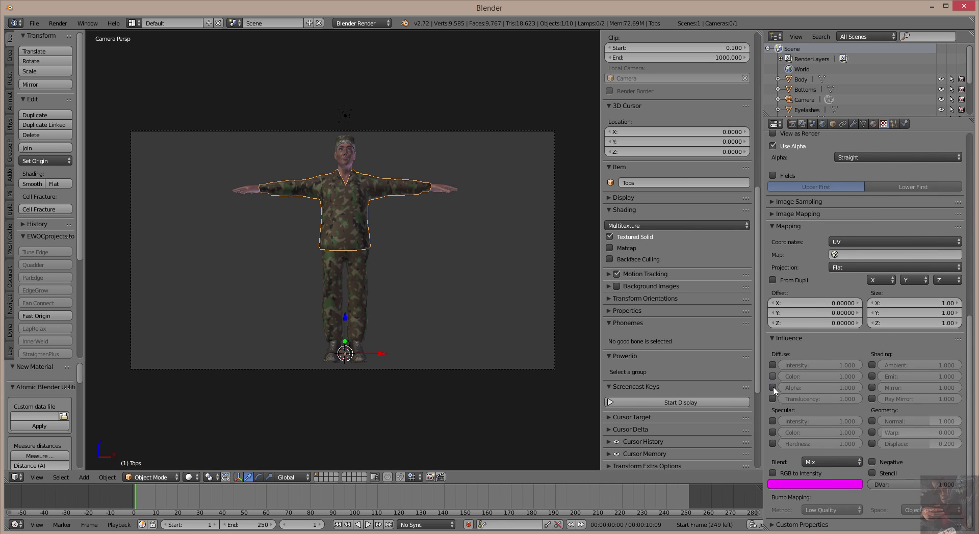
left_click(773, 422)
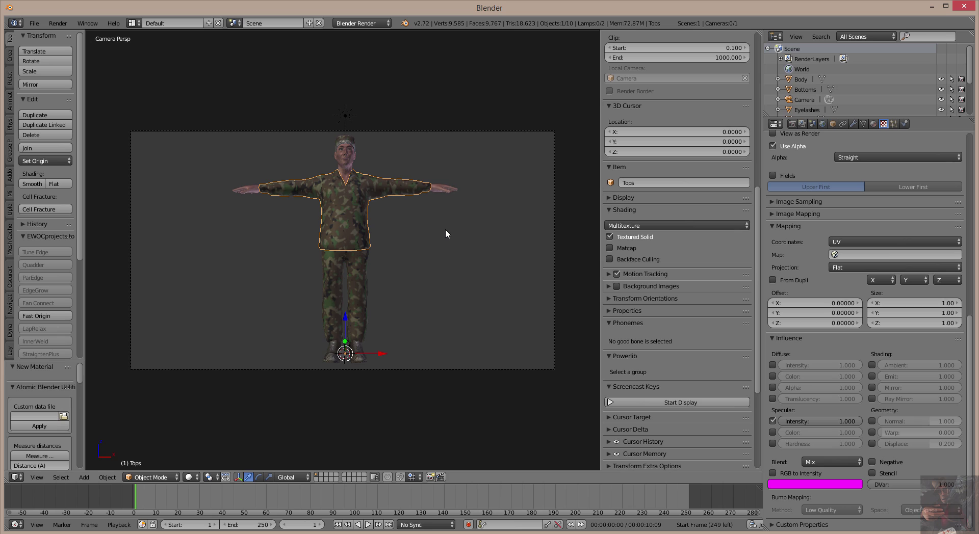
key("F12")
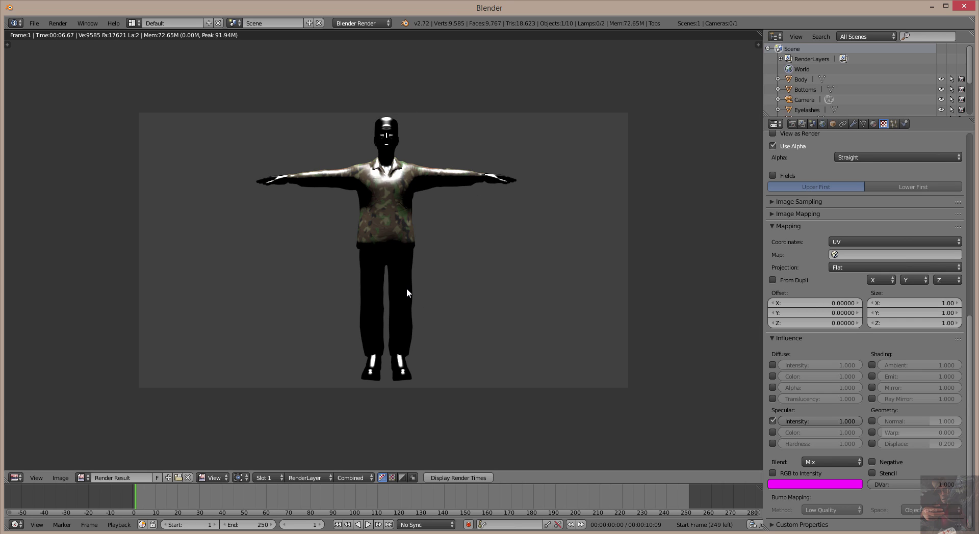
key("Tab")
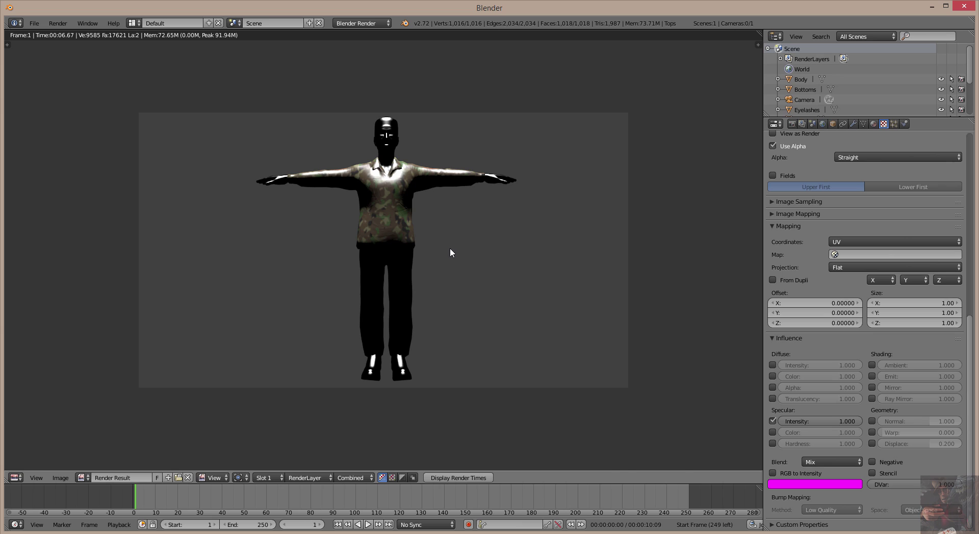
key("Escape")
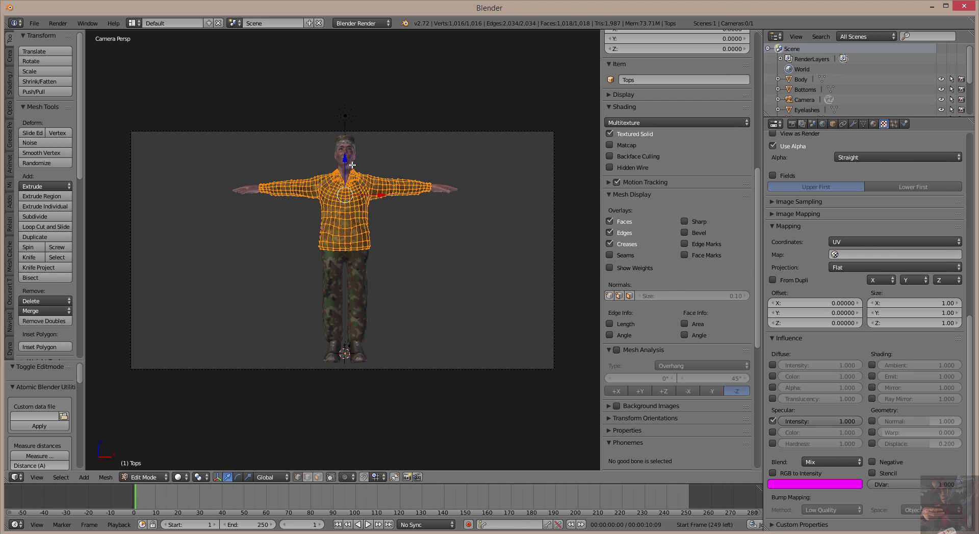
key("Tab")
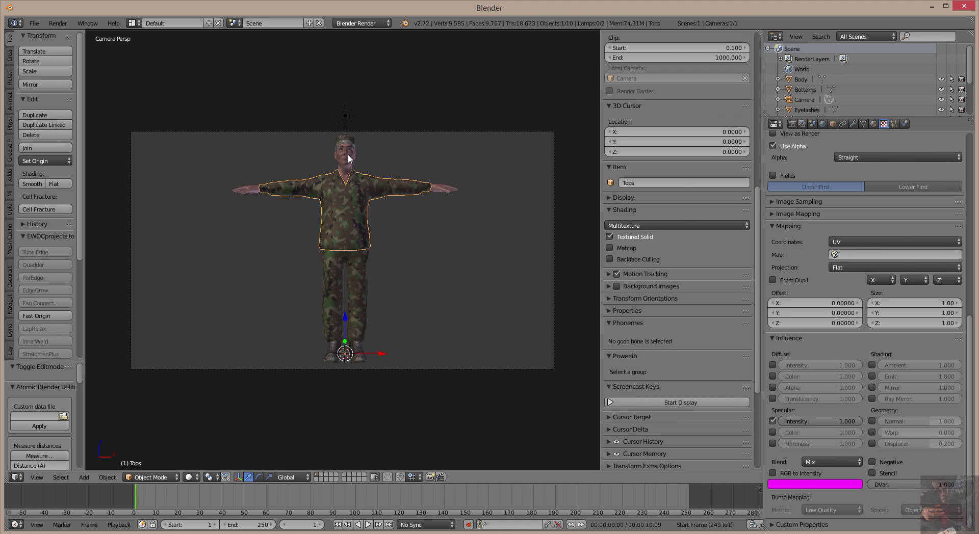
Select the Body and unlink test_Body_diffuse.png from its Kd.003 texture
right_click(349, 159)
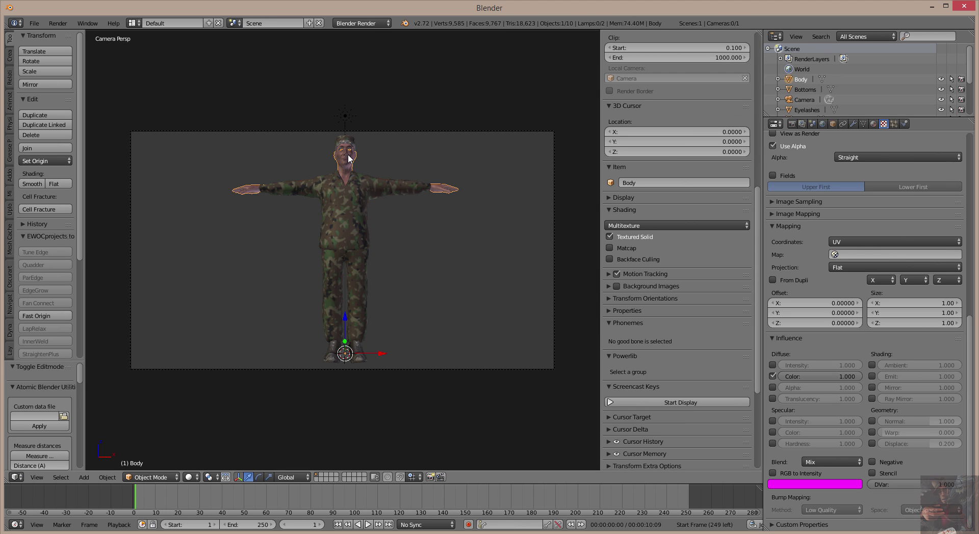
left_click(874, 124)
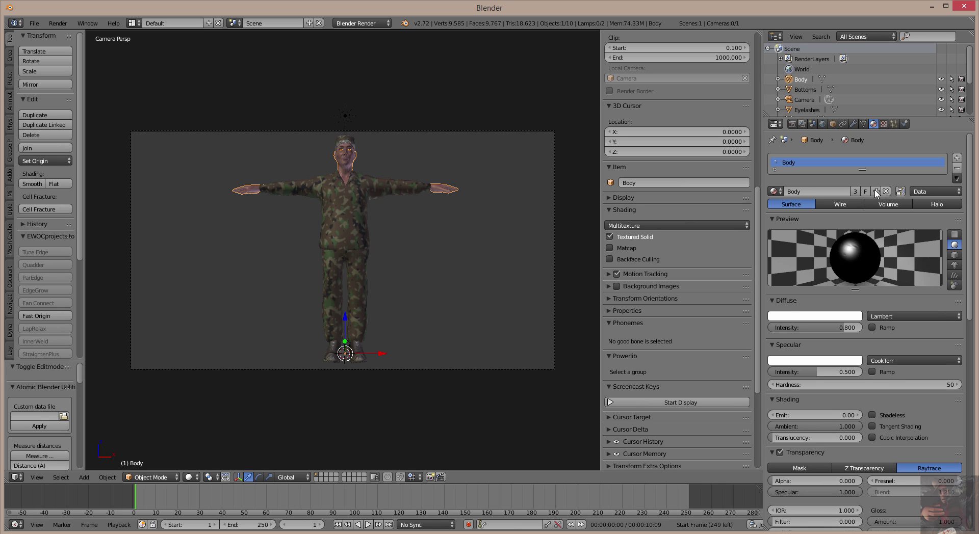
left_click(884, 123)
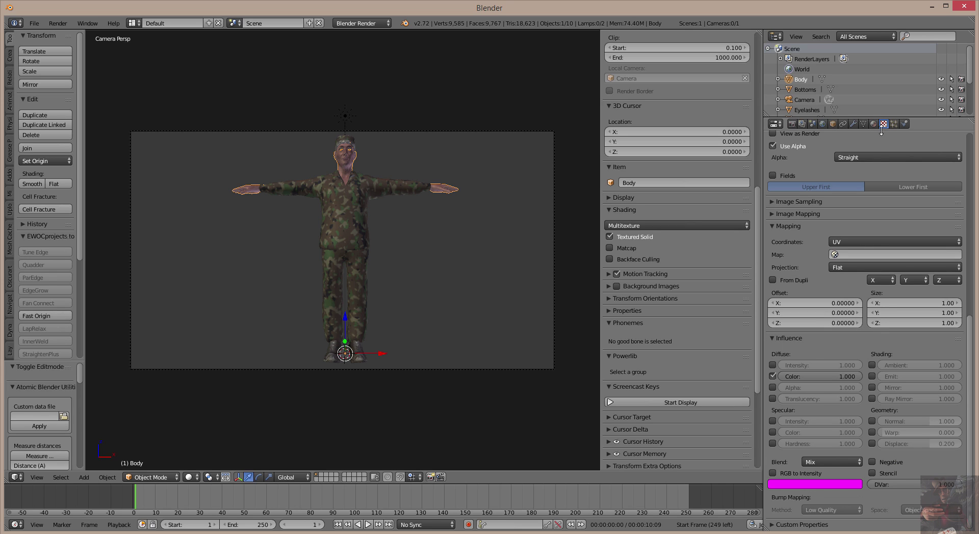
scroll(888, 240, "up", 3)
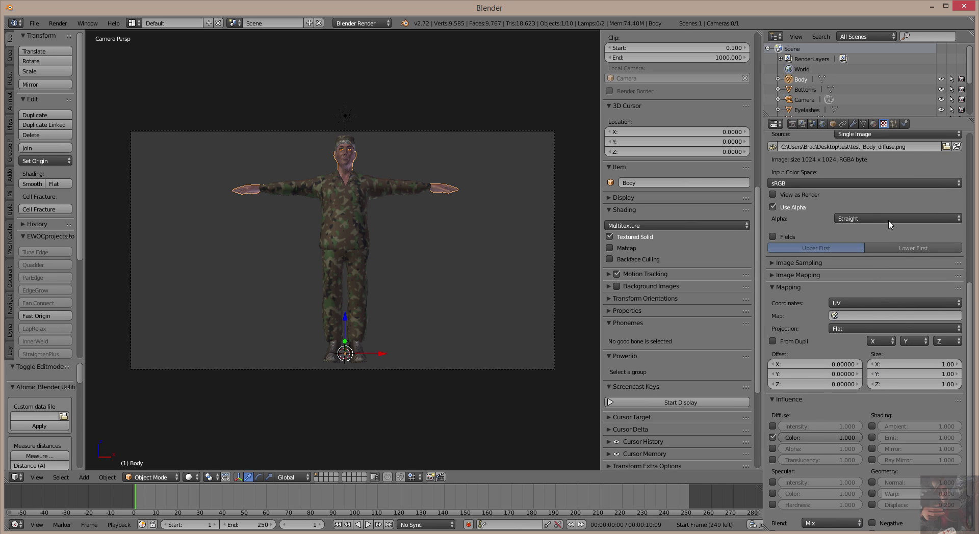
scroll(889, 224, "up", 12)
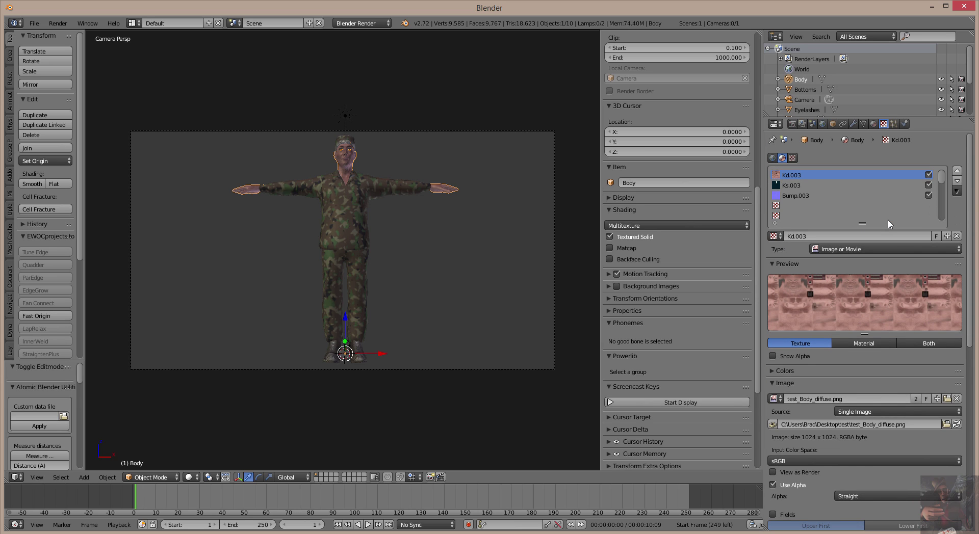
scroll(930, 301, "down", 7)
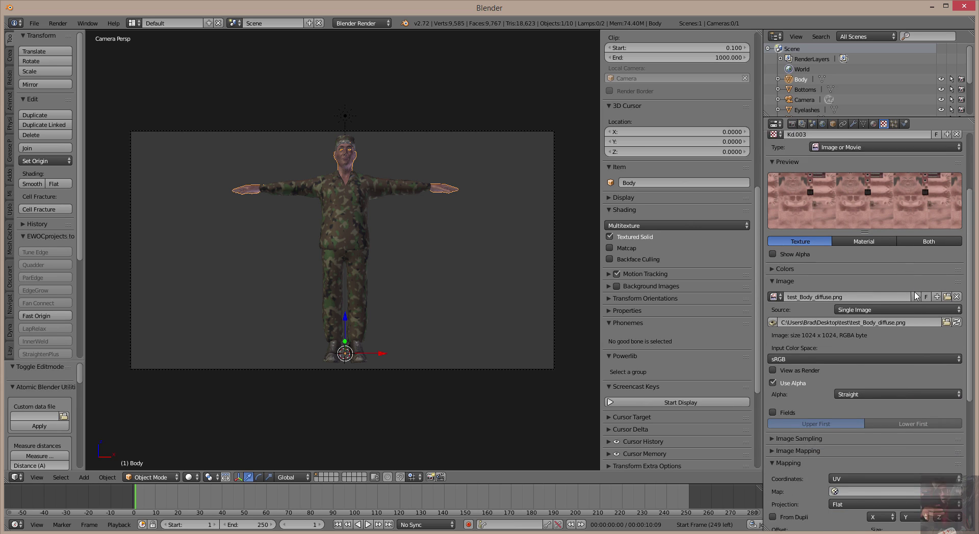
left_click(956, 284)
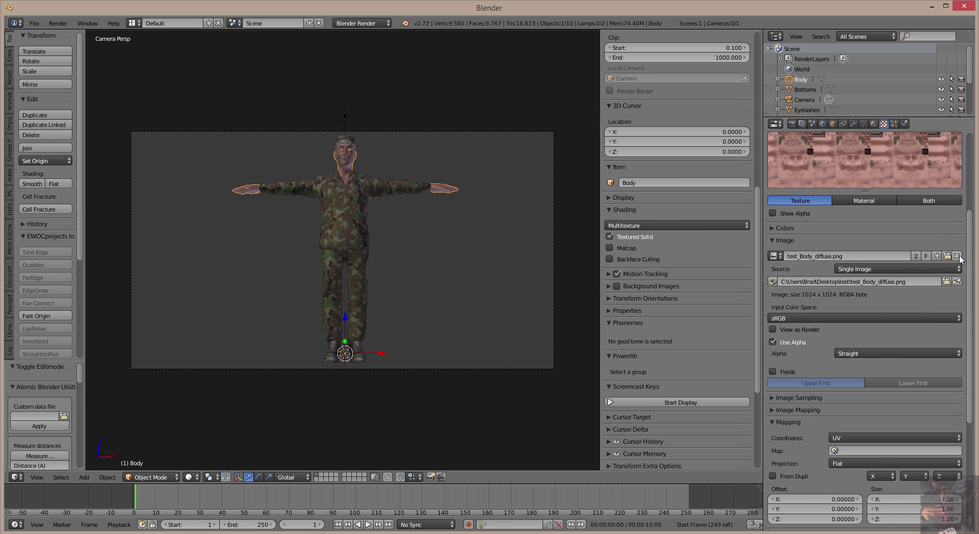
left_click(957, 256)
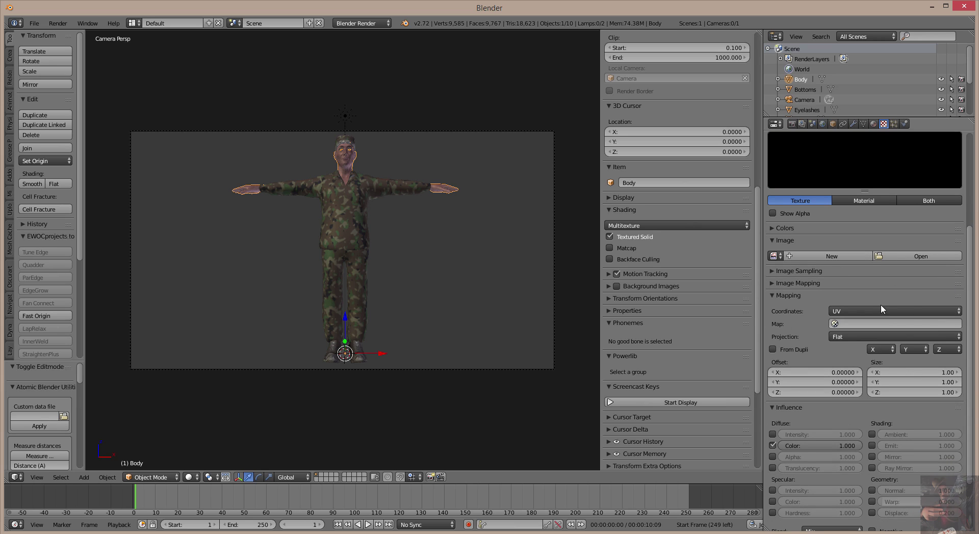
Load test_Body_diffuse.png from the recent 'test' folder into Kd.003
left_click(927, 257)
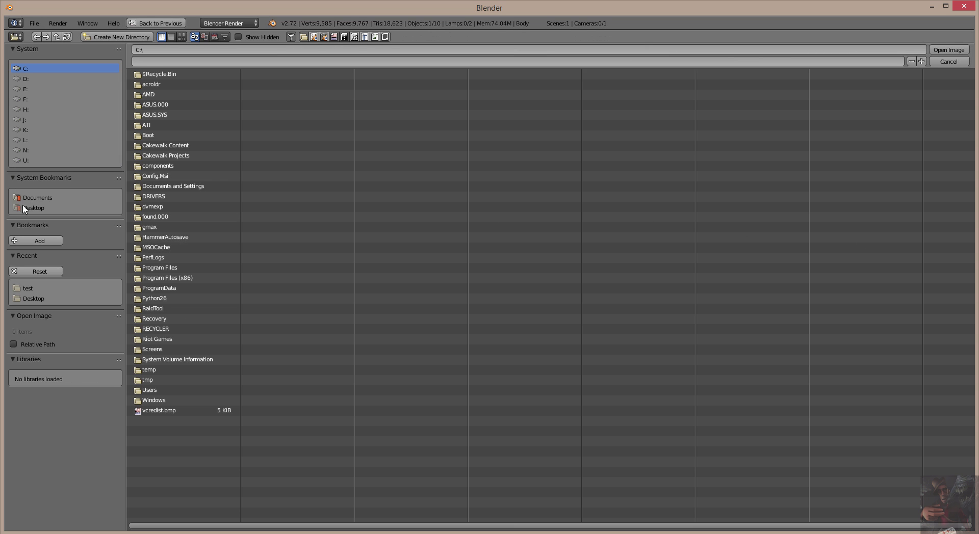
left_click(27, 288)
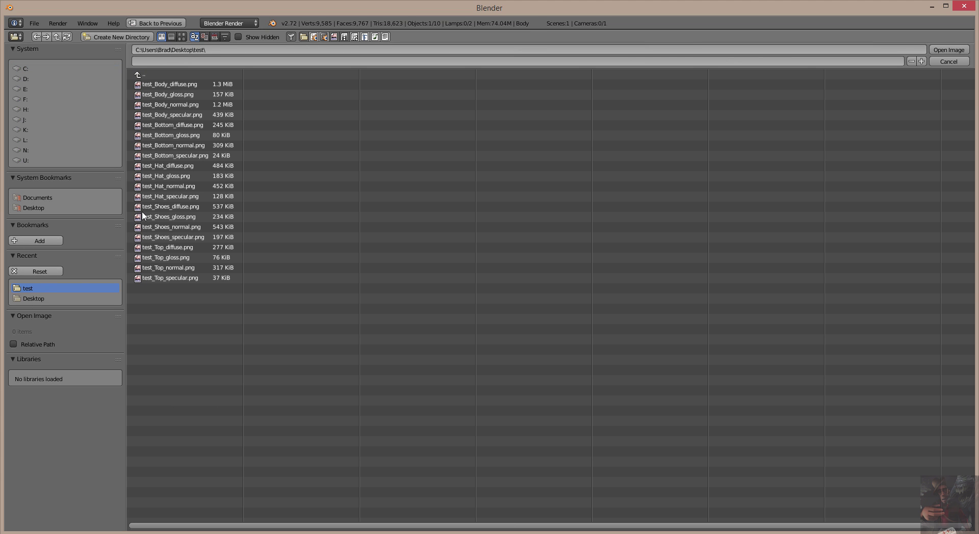
left_click(167, 84)
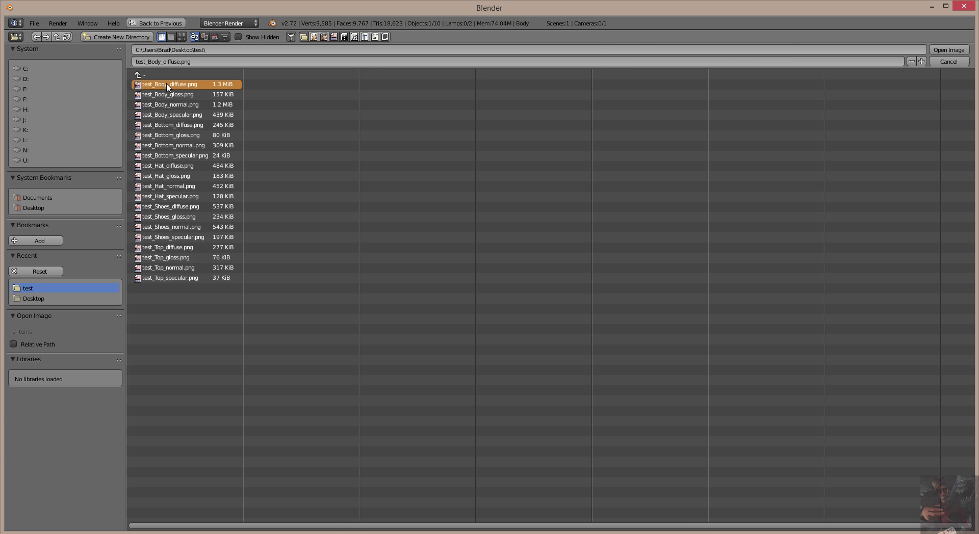
double_click(167, 85)
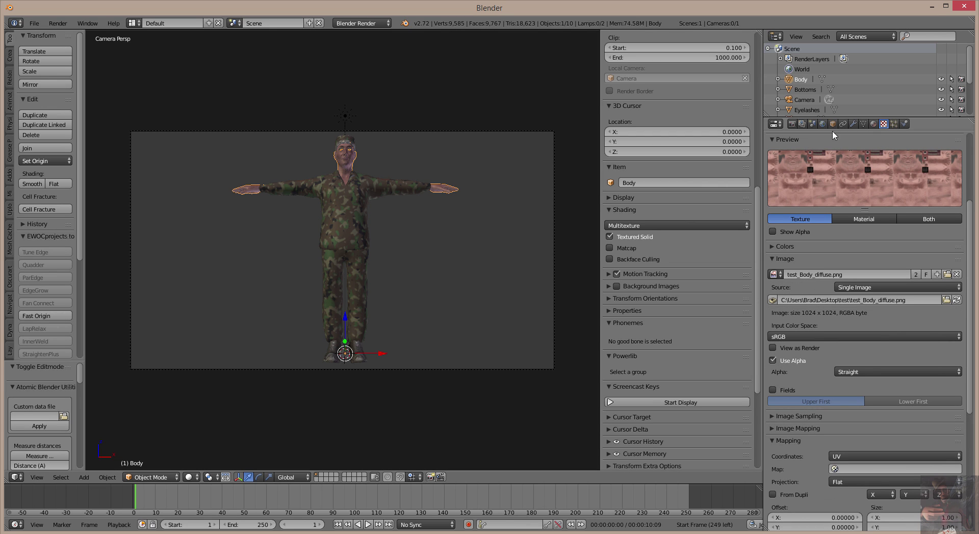
Inspect the Body's Ks.003 specular and Bump.003 normal textures
scroll(837, 190, "up", 5)
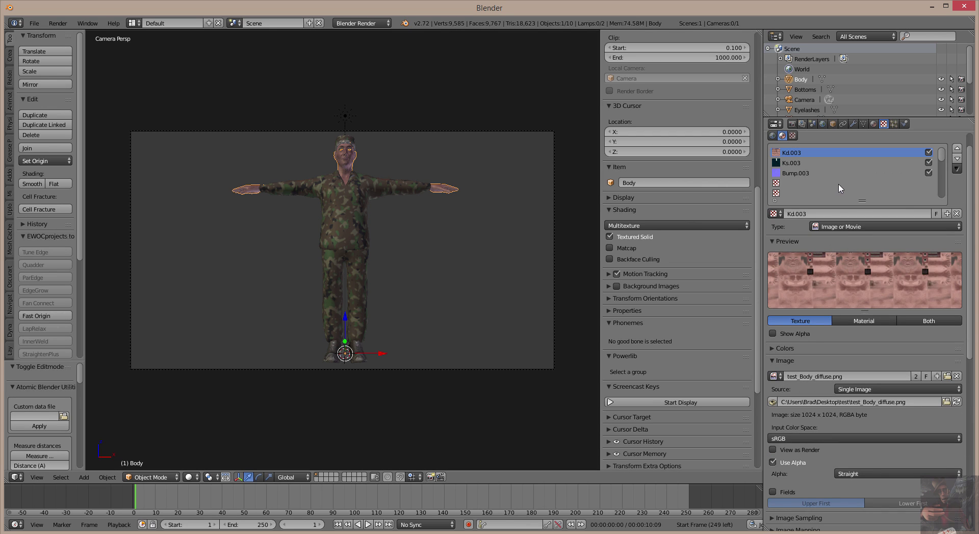
left_click(788, 164)
left_click(799, 174)
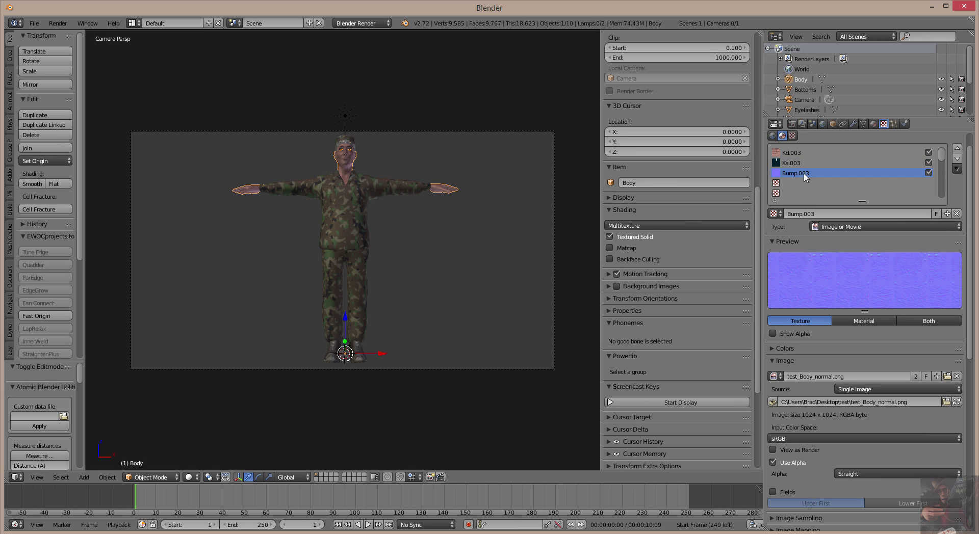
Unlink the Body's old material and create a new one
left_click(874, 125)
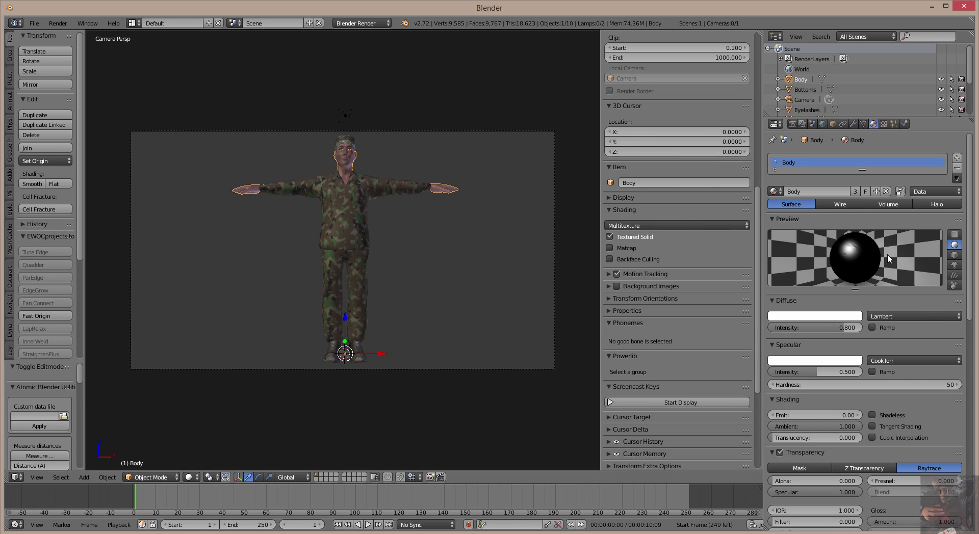
left_click(889, 192)
left_click(843, 198)
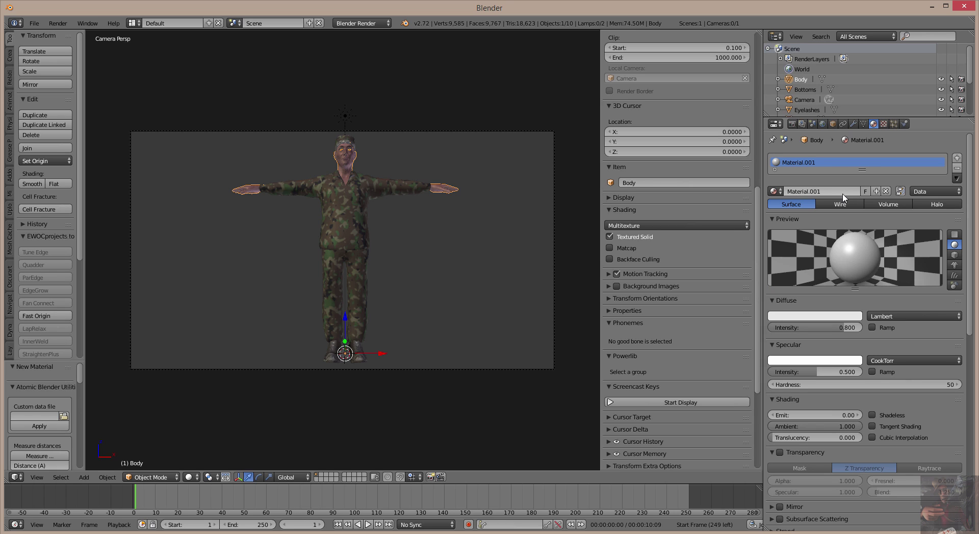
left_click(826, 191)
Name the material 'body' and put Kd.003 in its first texture slot
type("body")
key("Return")
left_click(884, 124)
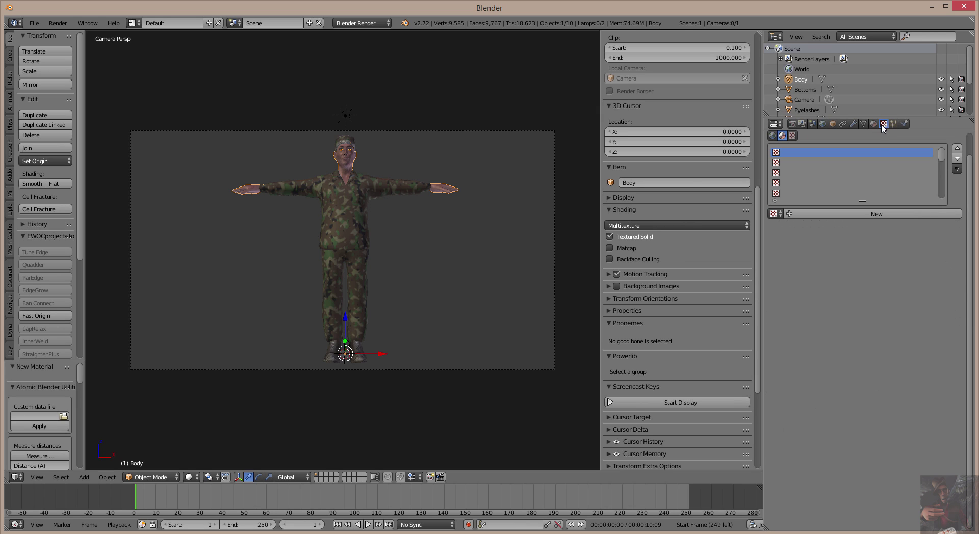
left_click(777, 213)
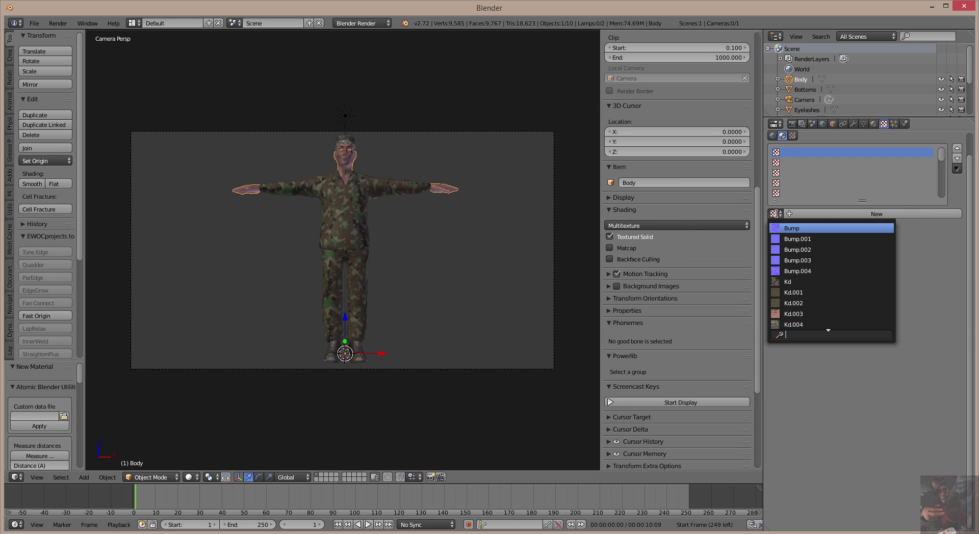
left_click(793, 314)
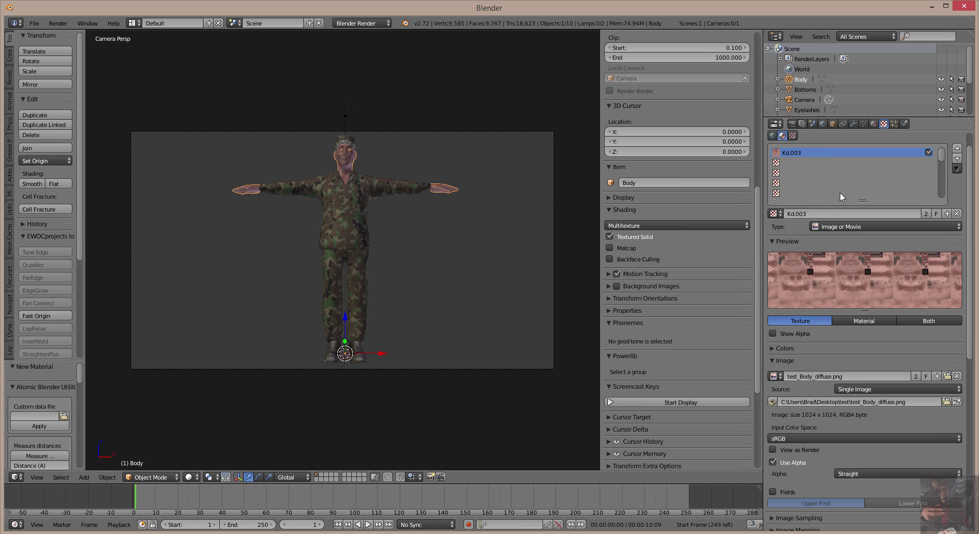
Assign Ks.003 to texture slot two and Bump.003 to slot three
left_click(786, 164)
left_click(775, 214)
left_click(794, 314)
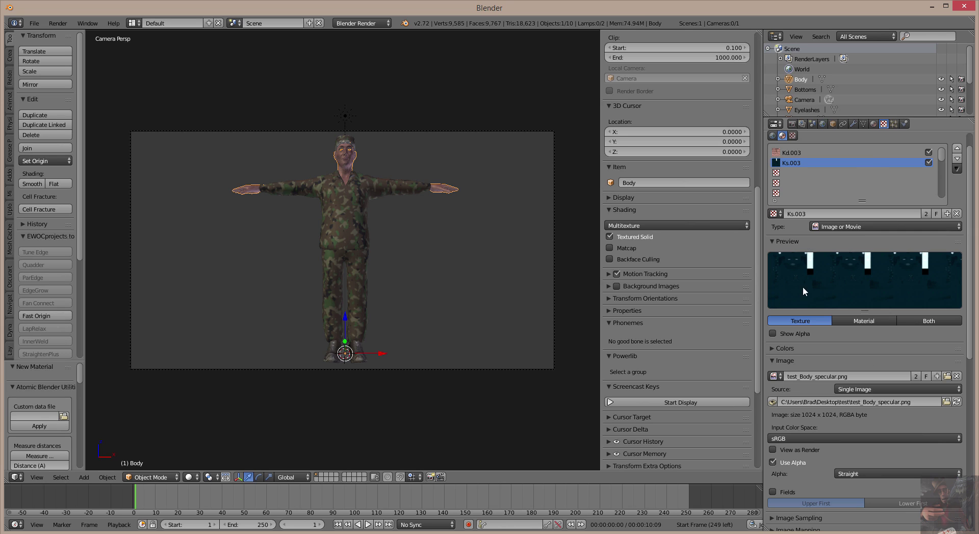
left_click(790, 173)
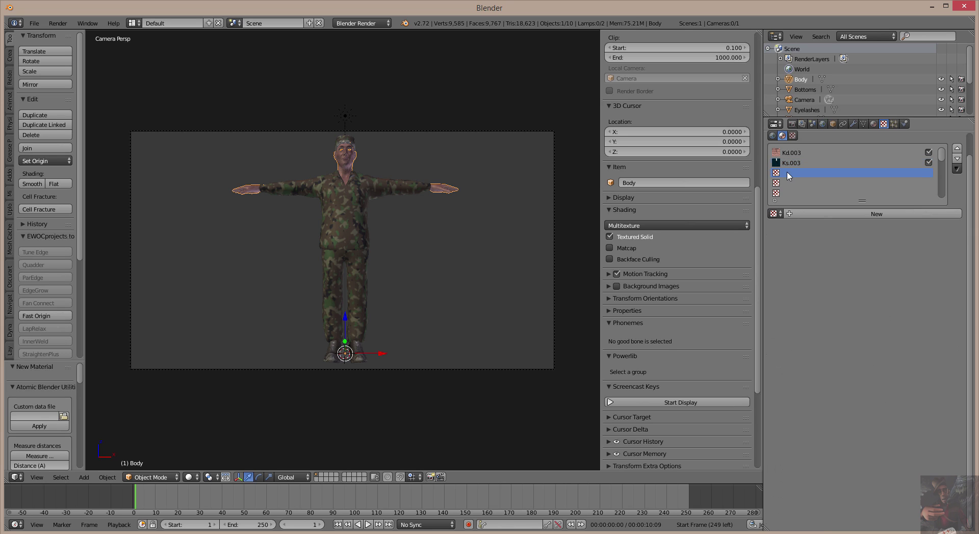
left_click(776, 213)
left_click(788, 260)
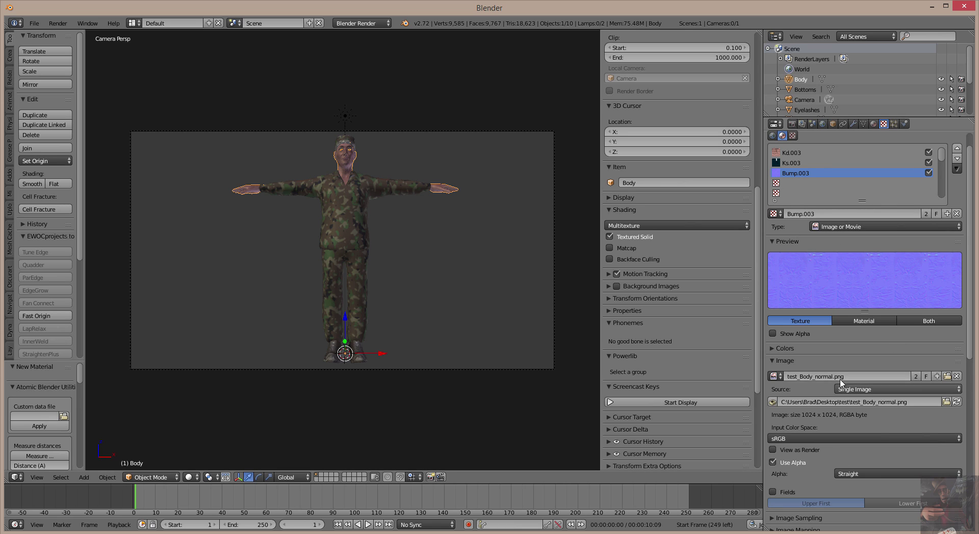
Switch Bump.003's influence from Diffuse Color to Geometry Normal
scroll(846, 375, "down", 12)
scroll(835, 377, "down", 1)
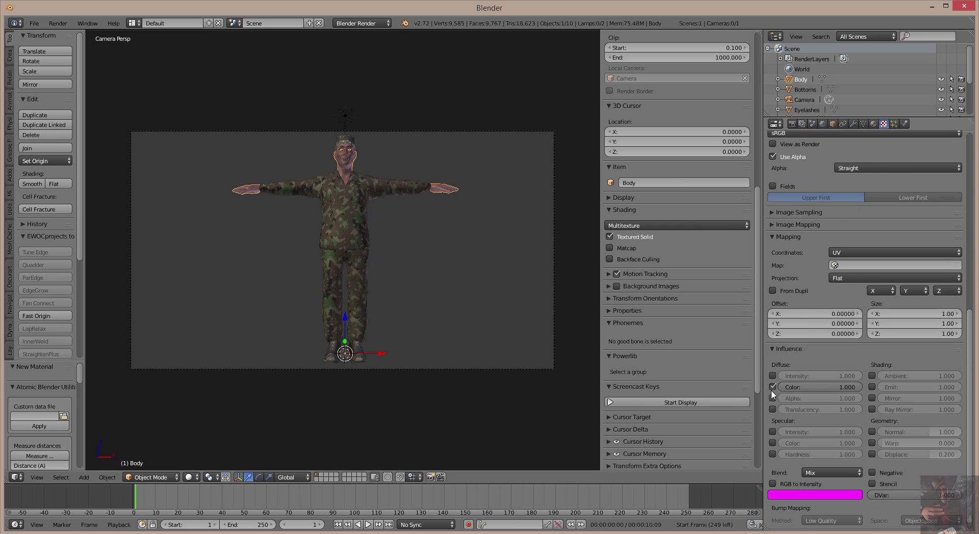
left_click(773, 387)
left_click(872, 432)
Make Ks.003 influence Specular Intensity instead of Diffuse Color
scroll(806, 159, "up", 13)
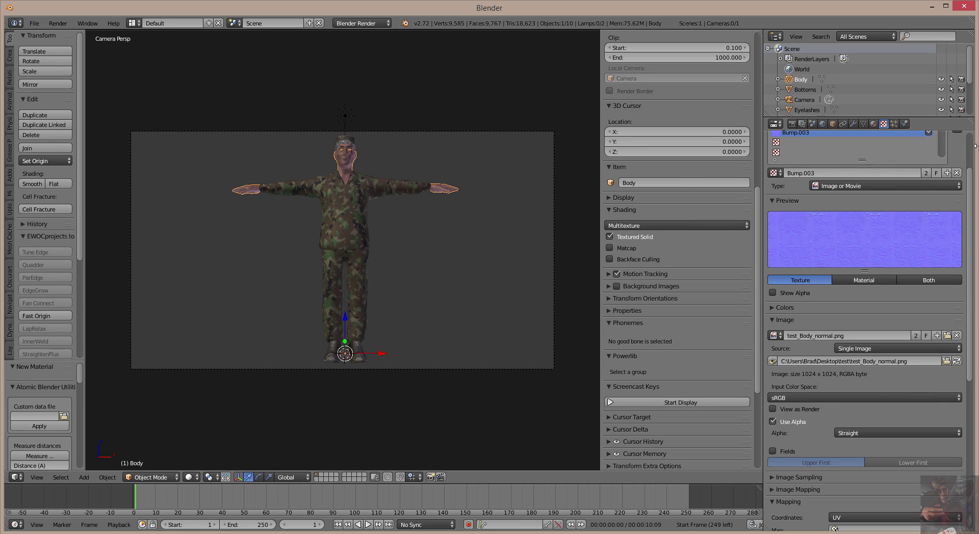
scroll(971, 151, "up", 3)
left_click(788, 186)
scroll(816, 285, "down", 12)
scroll(818, 313, "down", 4)
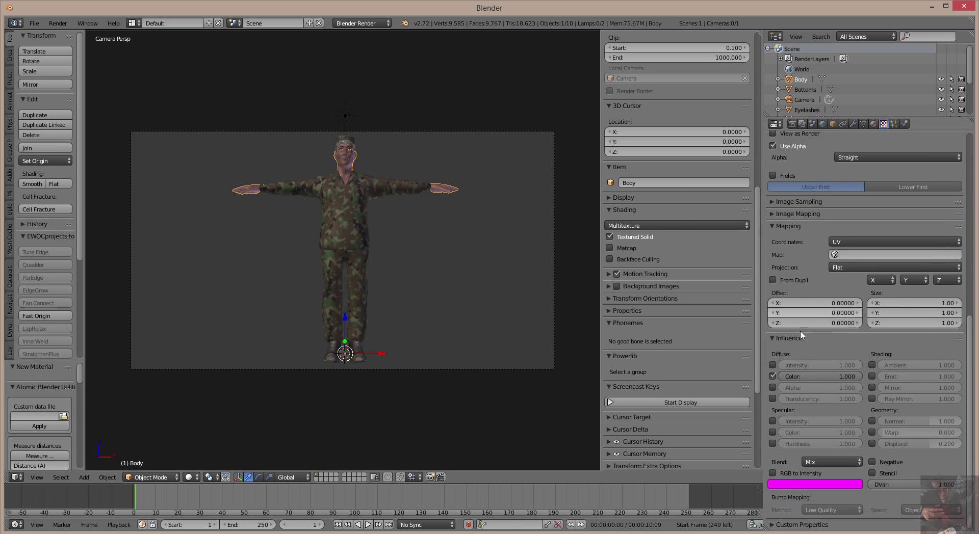
left_click(773, 376)
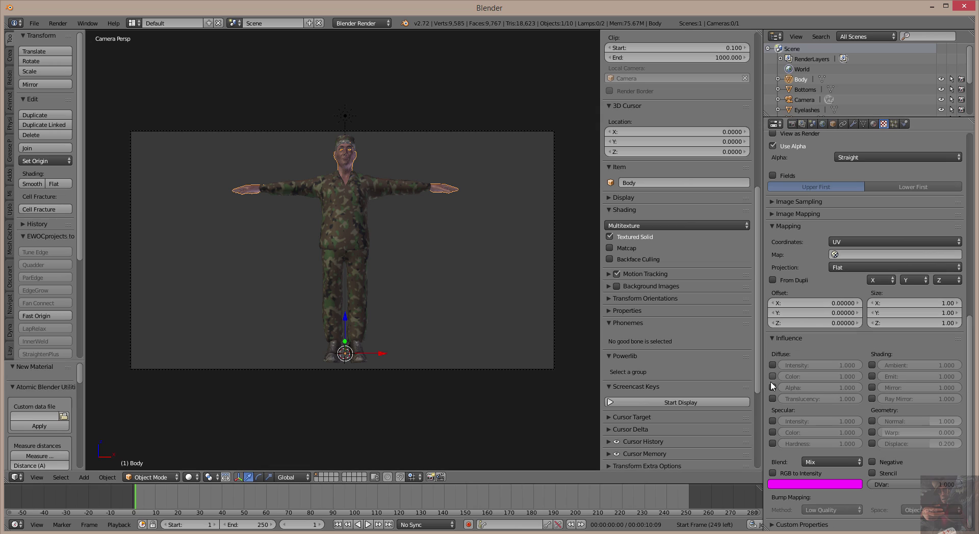
left_click(773, 421)
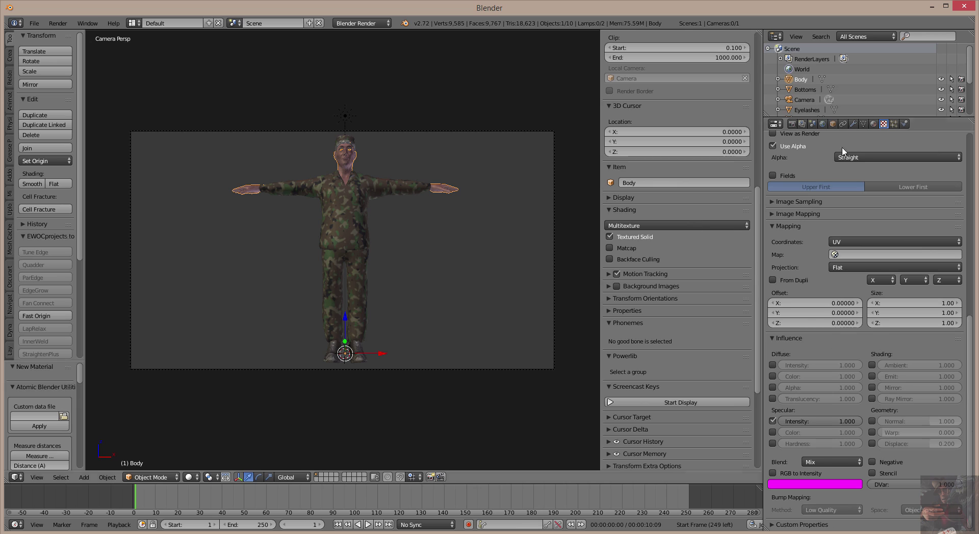
left_click(874, 124)
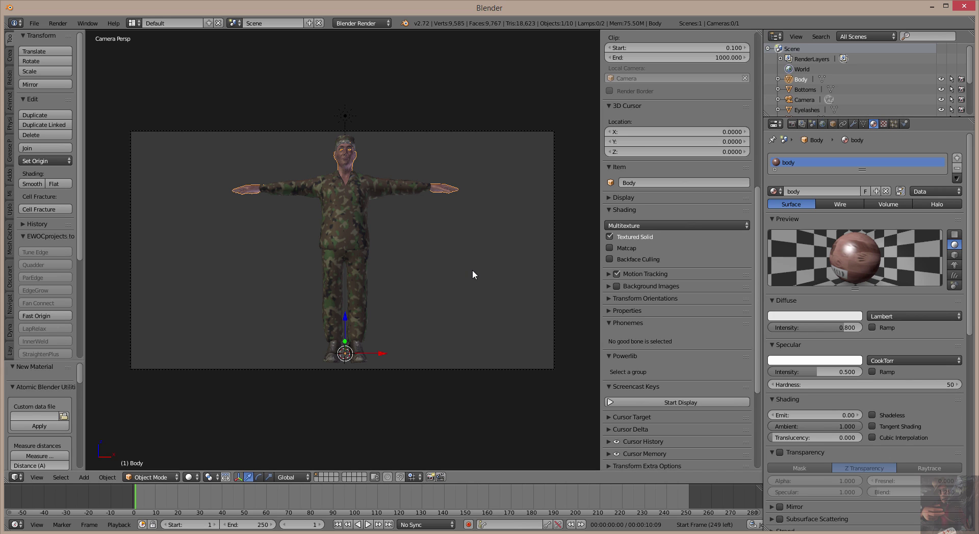
key("F12")
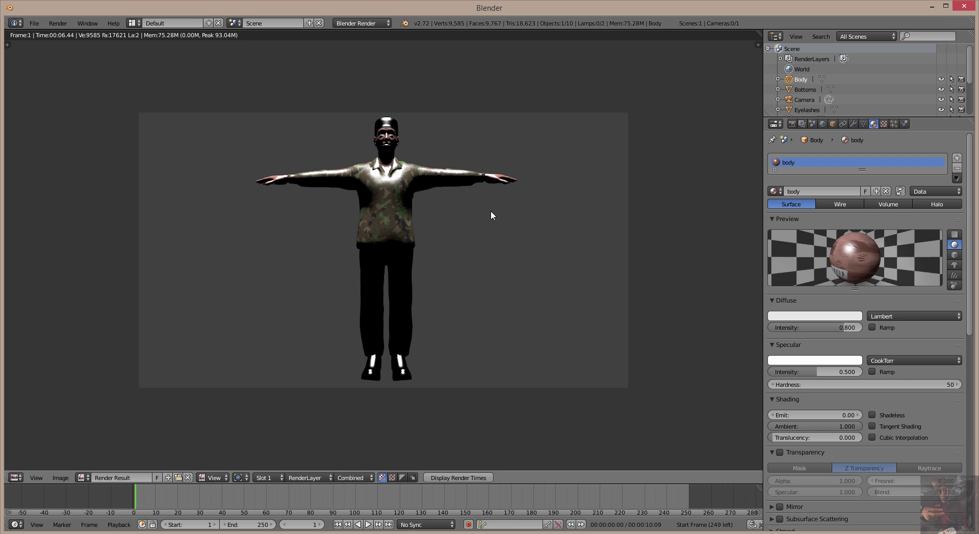
key("Escape")
middle_click_drag(469, 200, 417, 221)
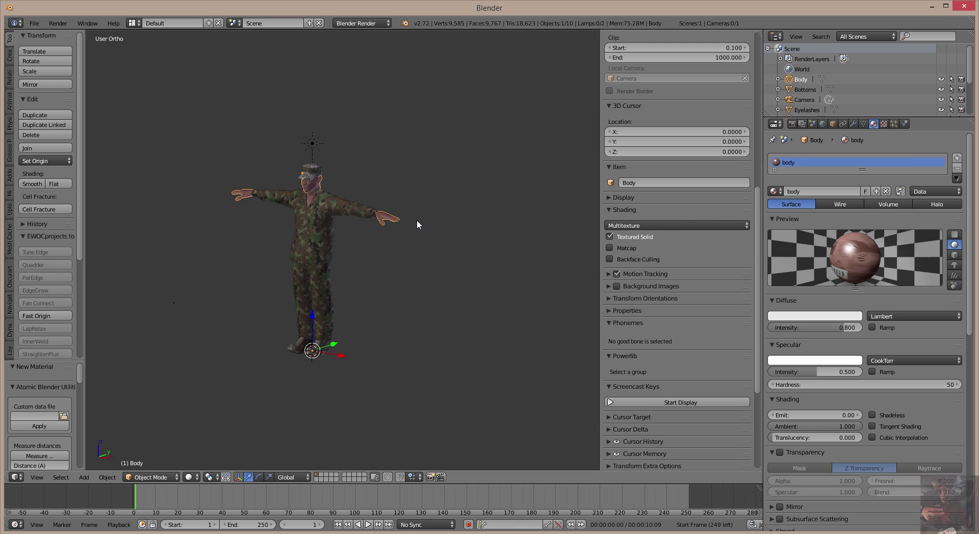
Swap the hat's old material for a new one named 'hat'
right_click(316, 177)
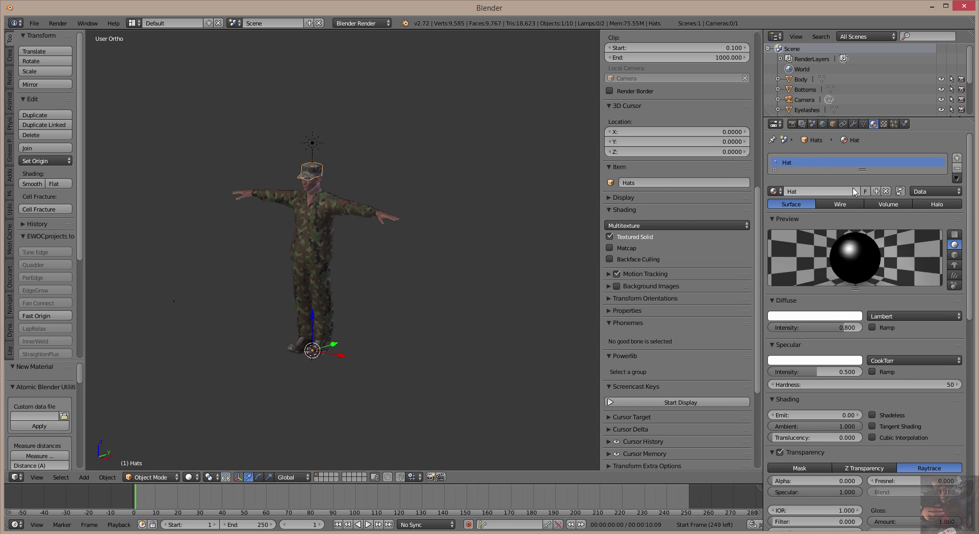
left_click(888, 192)
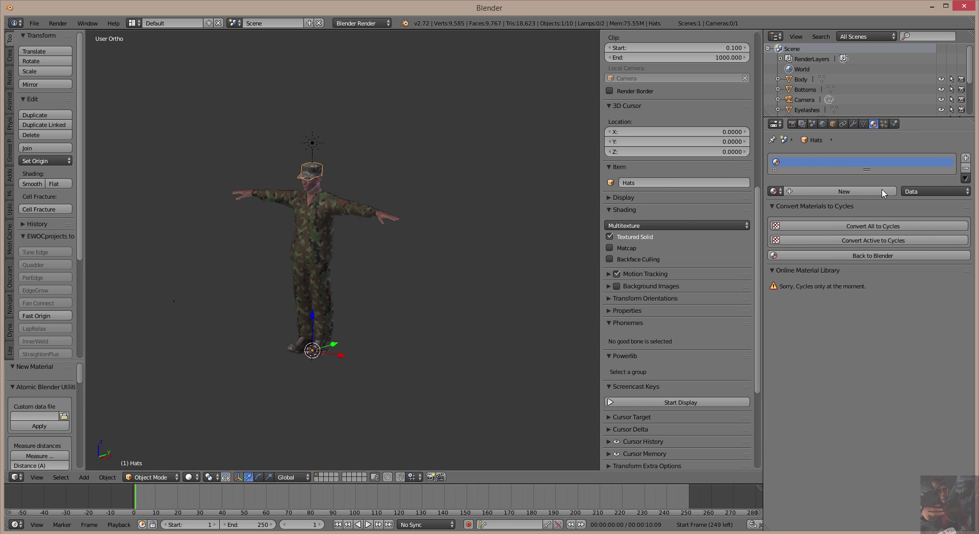
left_click(831, 194)
left_click(812, 191)
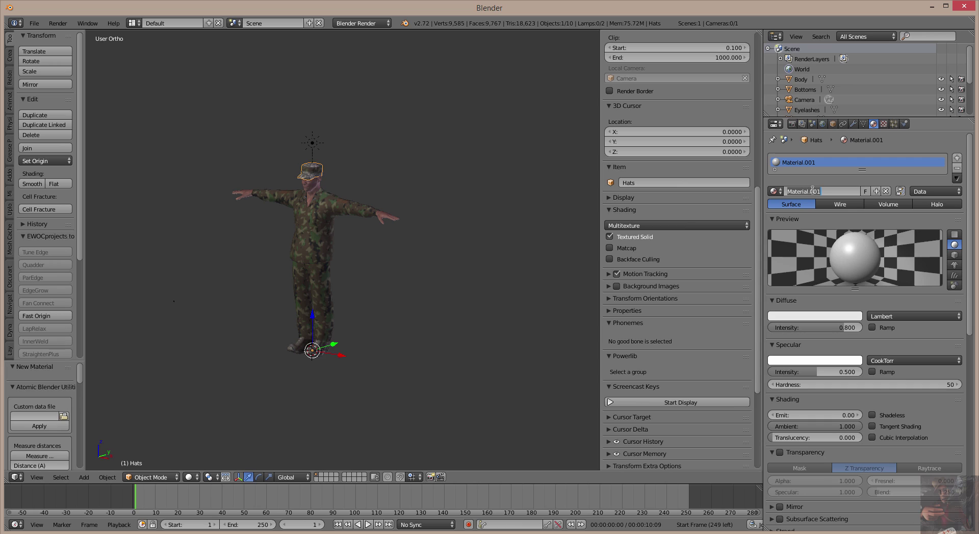
type("hat")
key("Return")
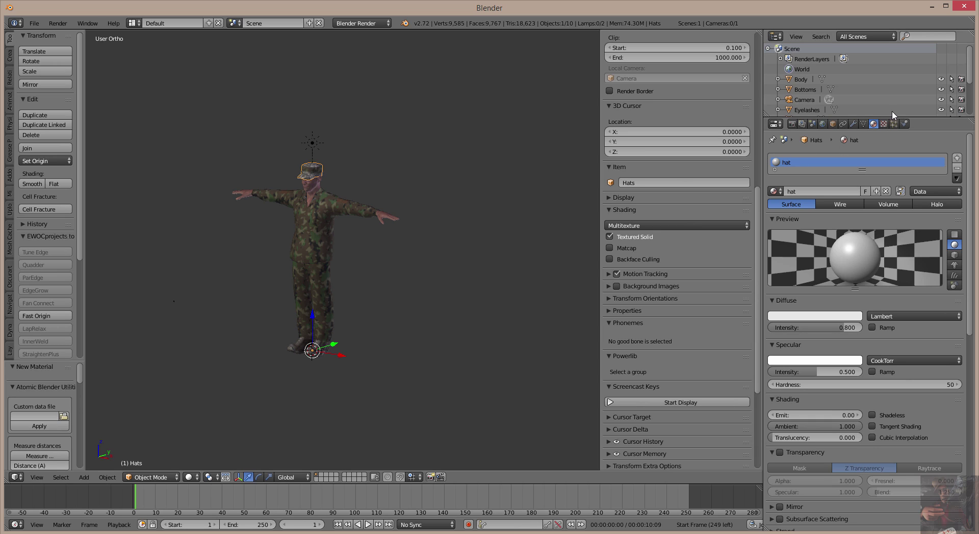
left_click(885, 125)
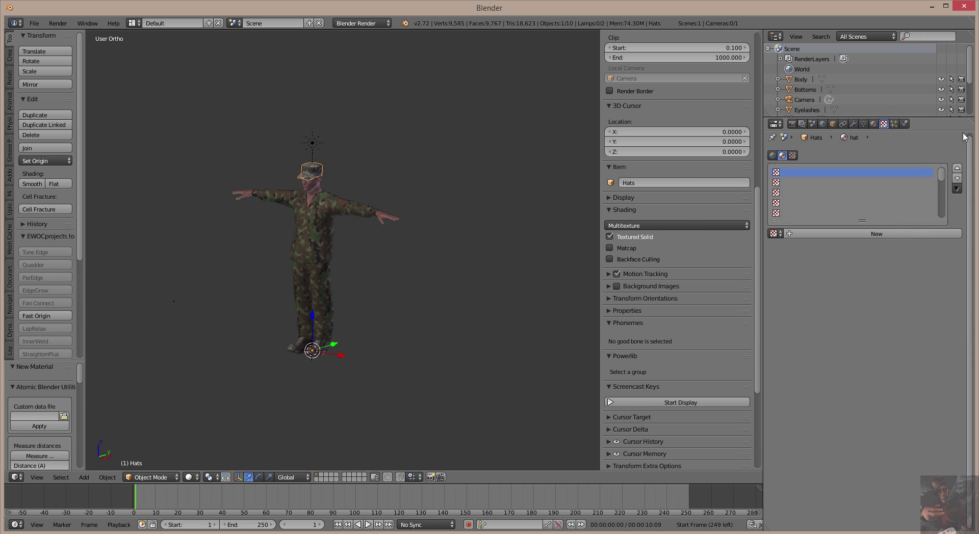
Assign Kd.004, Ks.004 and Bump.004 to the hat material's slots one, two and three
left_click(775, 236)
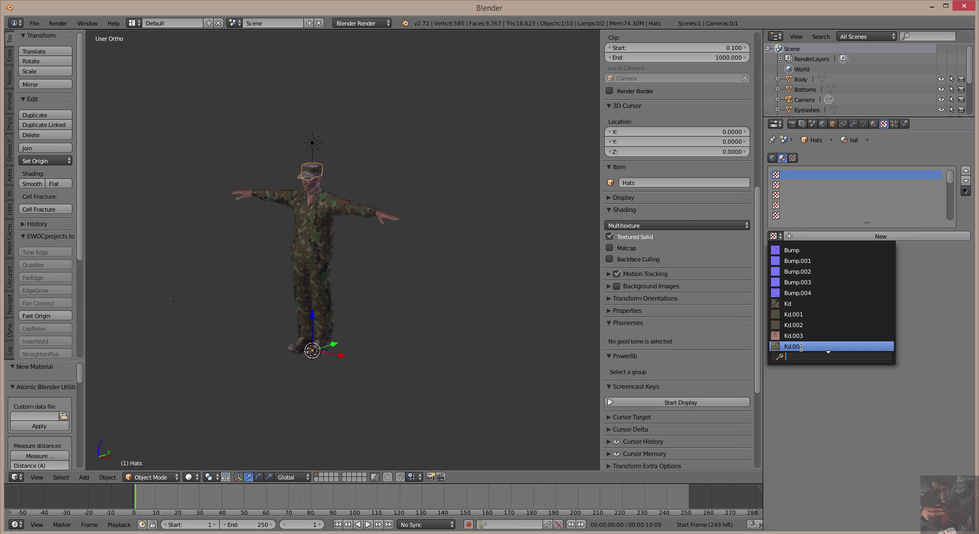
left_click(801, 347)
left_click(790, 186)
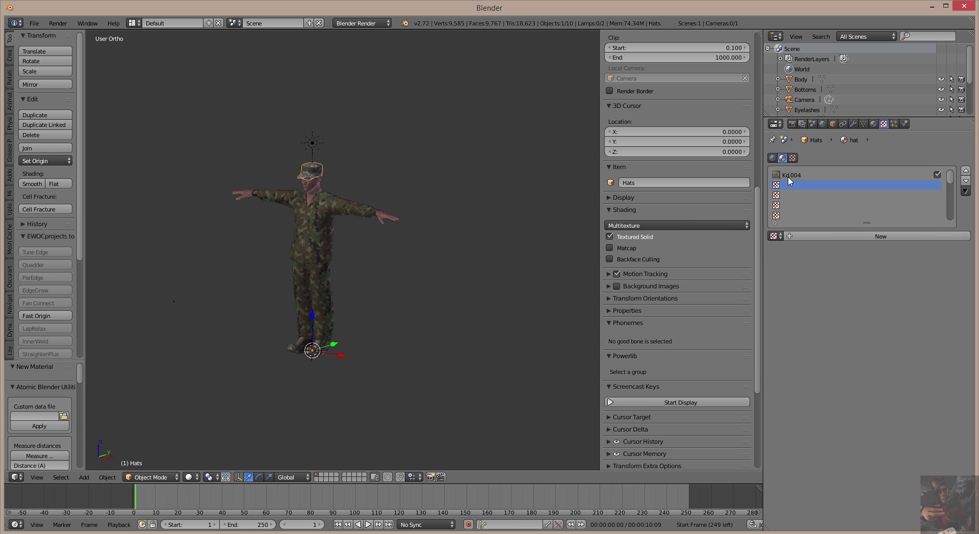
left_click(780, 236)
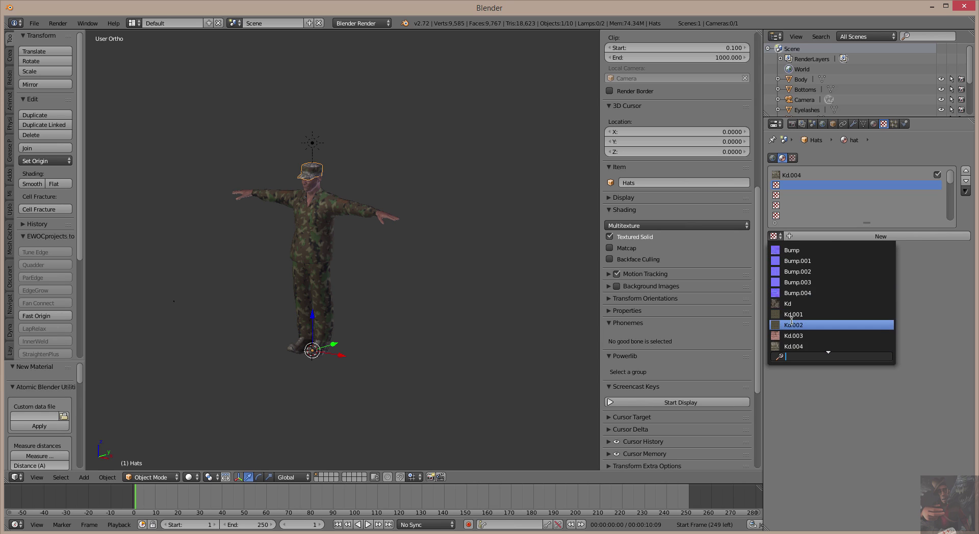
left_click(793, 347)
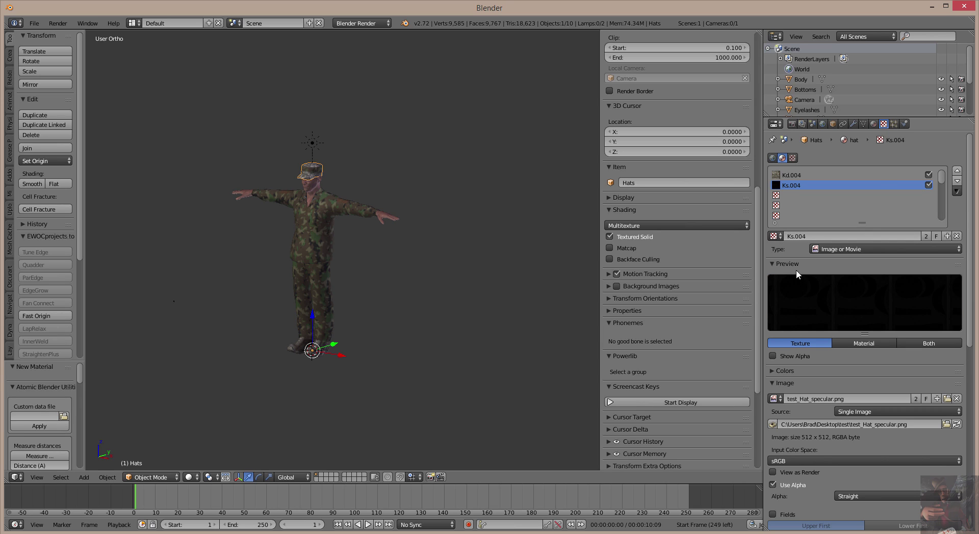
left_click(792, 198)
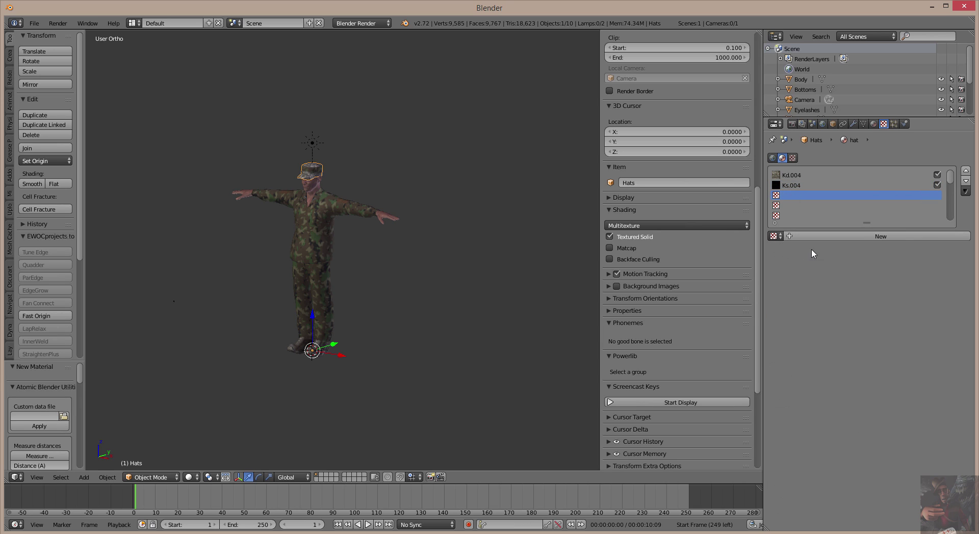
left_click(779, 236)
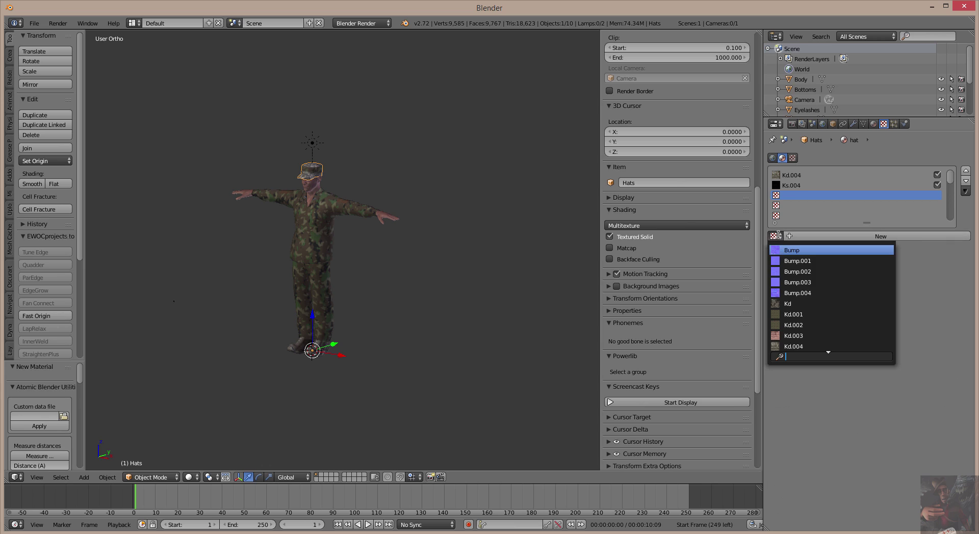
left_click(793, 294)
Switch Bump.004's influence from Diffuse Color to Geometry Normal
scroll(883, 326, "down", 10)
scroll(882, 303, "down", 5)
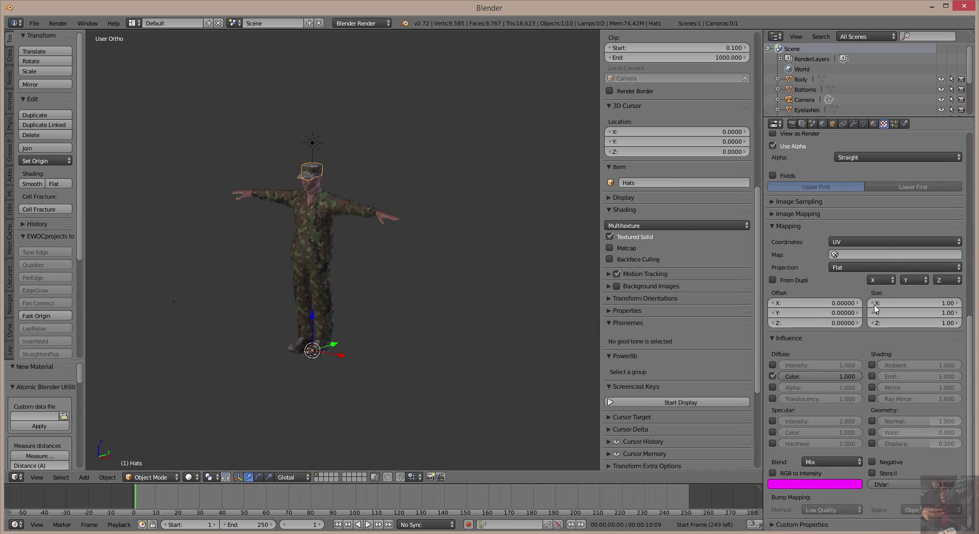
left_click(772, 376)
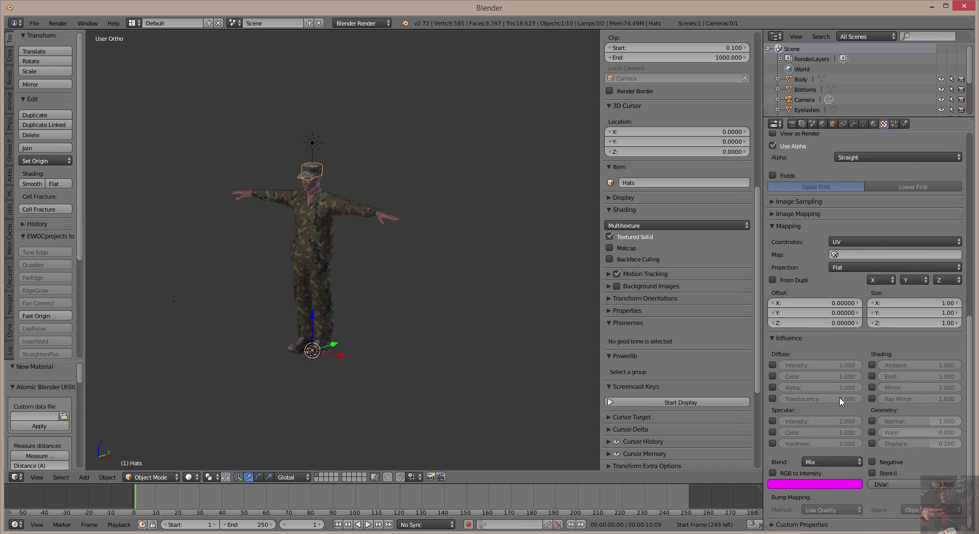
left_click(871, 421)
Enable Specular Intensity as an influence of Ks.004
scroll(805, 213, "up", 15)
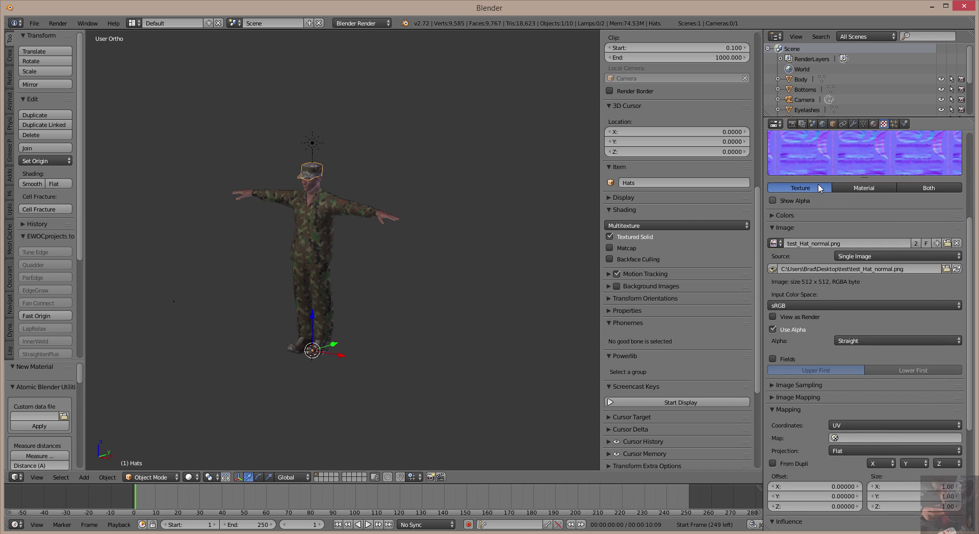
left_click(792, 153)
scroll(807, 304, "down", 5)
scroll(806, 303, "down", 10)
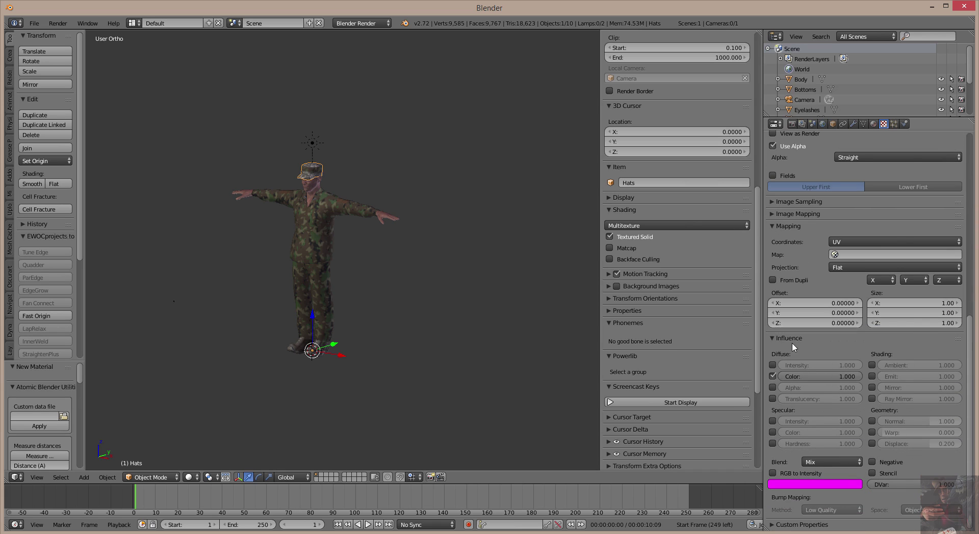
left_click(772, 421)
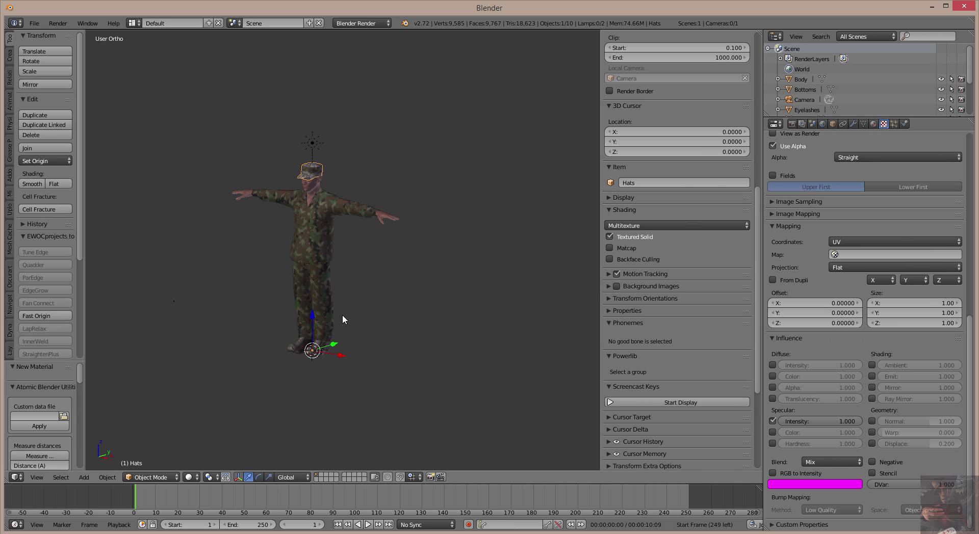
key("F12")
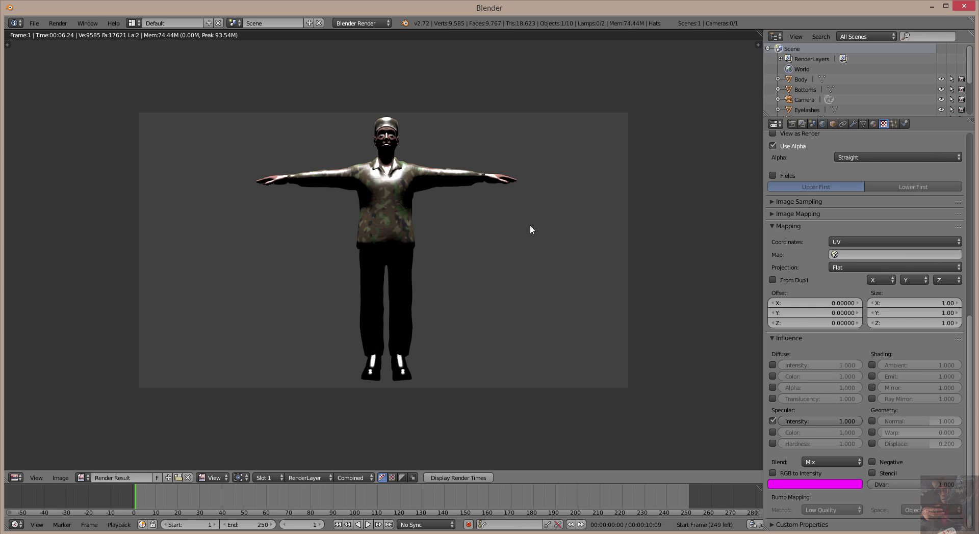
Leave the render and inspect the textured drill sergeant from side and three-quarter views
key("Escape")
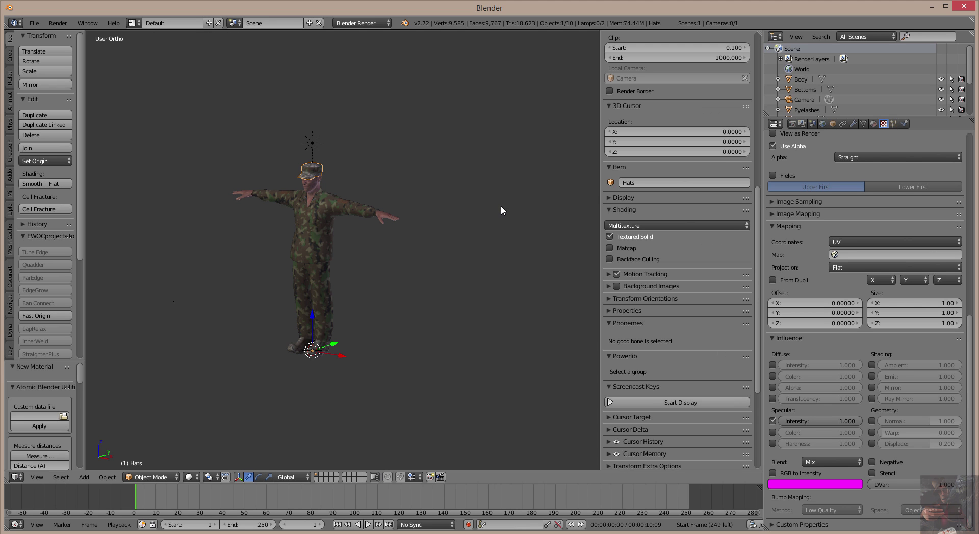
scroll(339, 270, "up", 3)
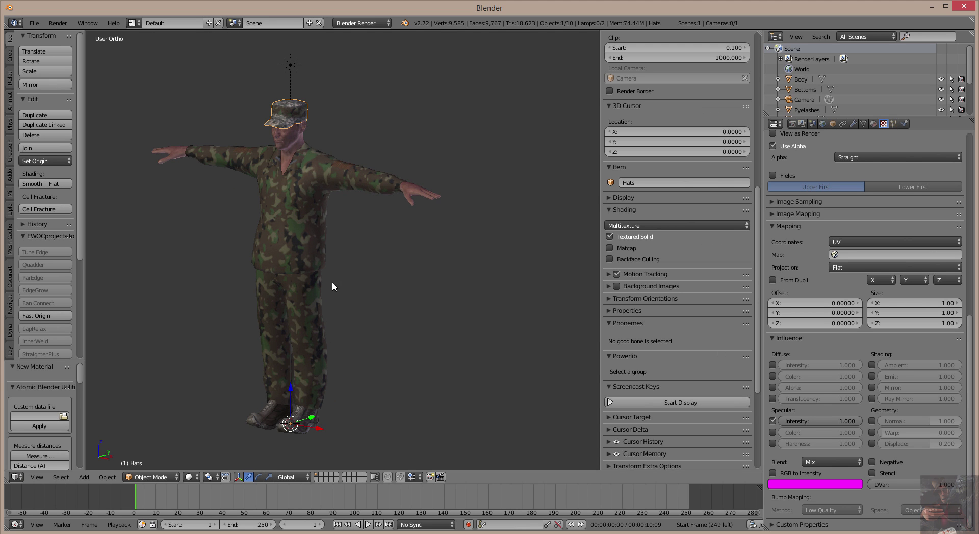
scroll(373, 265, "up", 1)
middle_click_drag(410, 264, 408, 230)
middle_click_drag(462, 270, 421, 267)
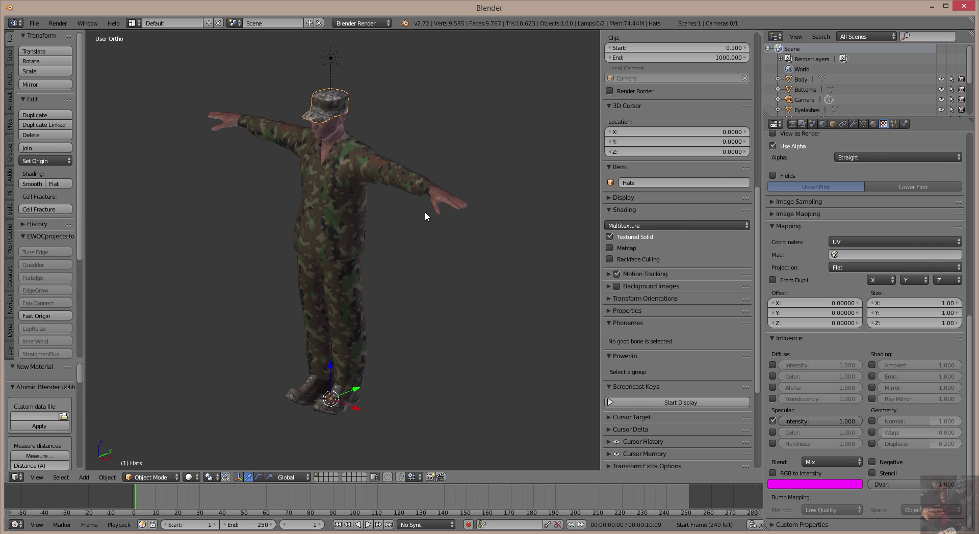
Quit Blender without saving changes and close the remaining Explorer folder window
left_click(966, 6)
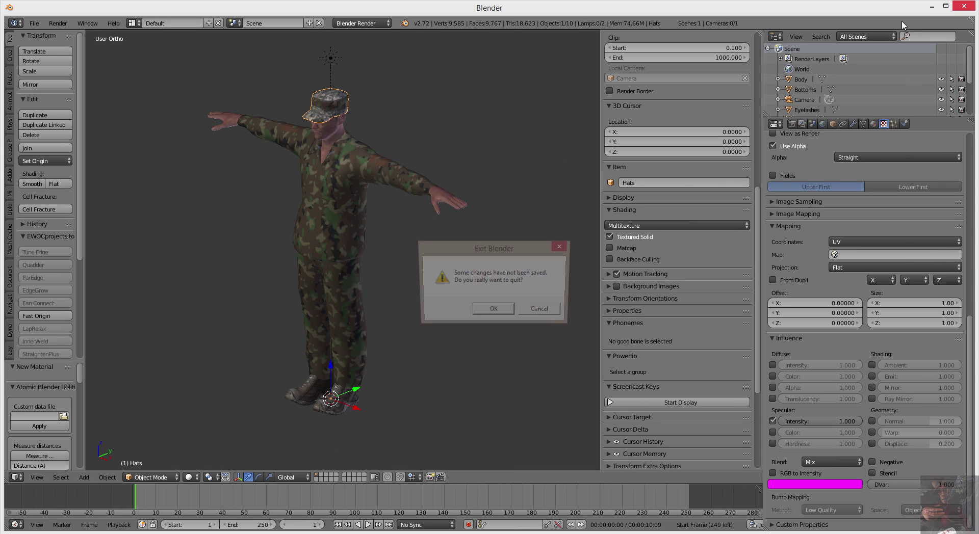
left_click(493, 313)
left_click(617, 70)
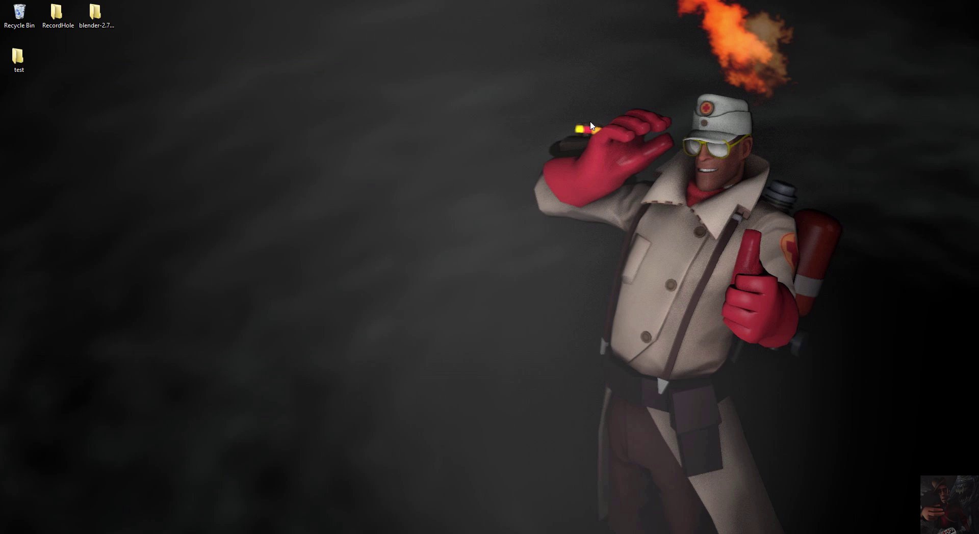